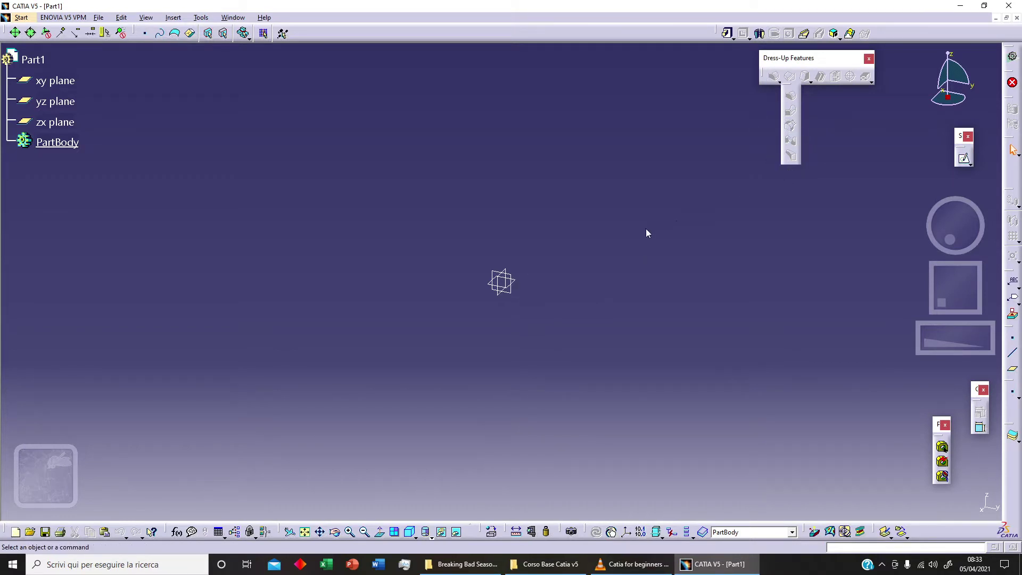
# Step: Pick the xy plane in the tree as the first sketch's support
pyautogui.click(514, 283)
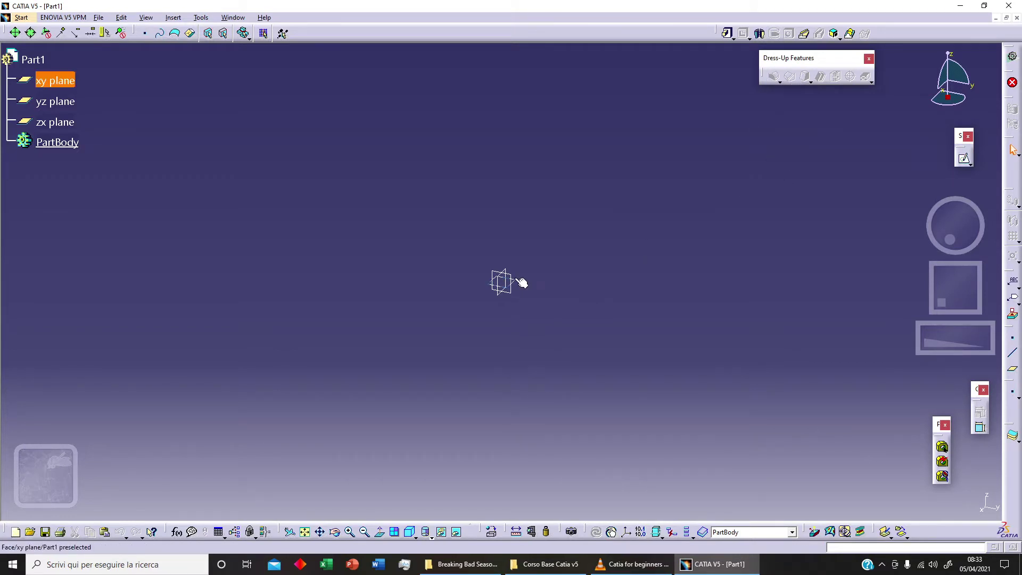
# Step: Sketch a rectangle on the xy plane with one corner on the H axis
pyautogui.click(965, 159)
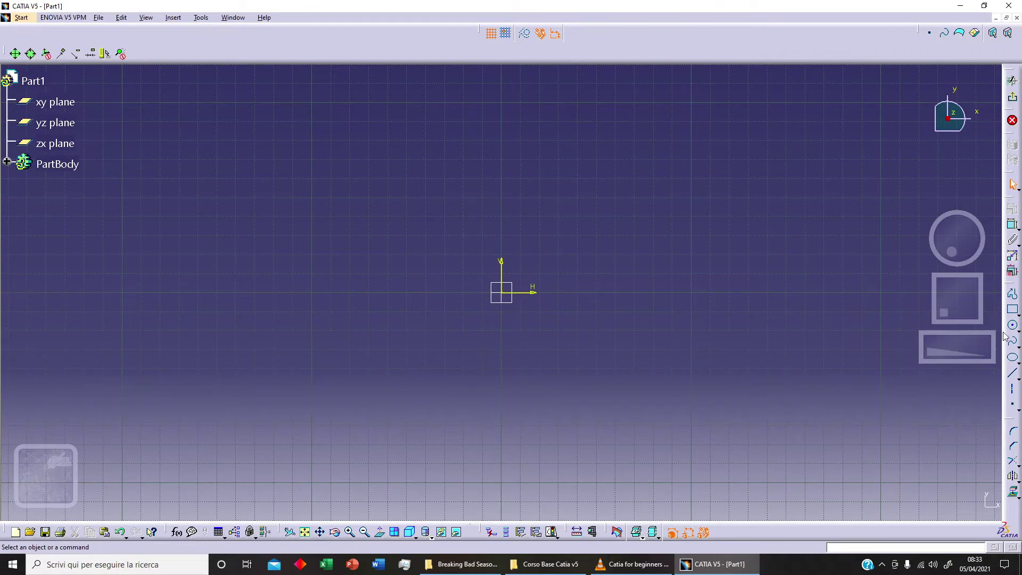
pyautogui.click(1012, 310)
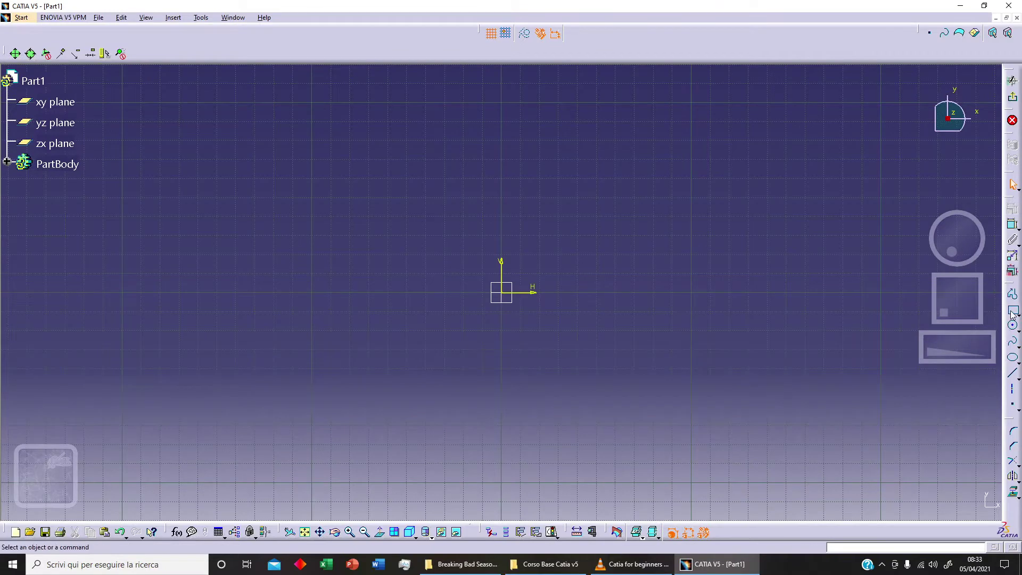
pyautogui.click(611, 292)
pyautogui.click(773, 155)
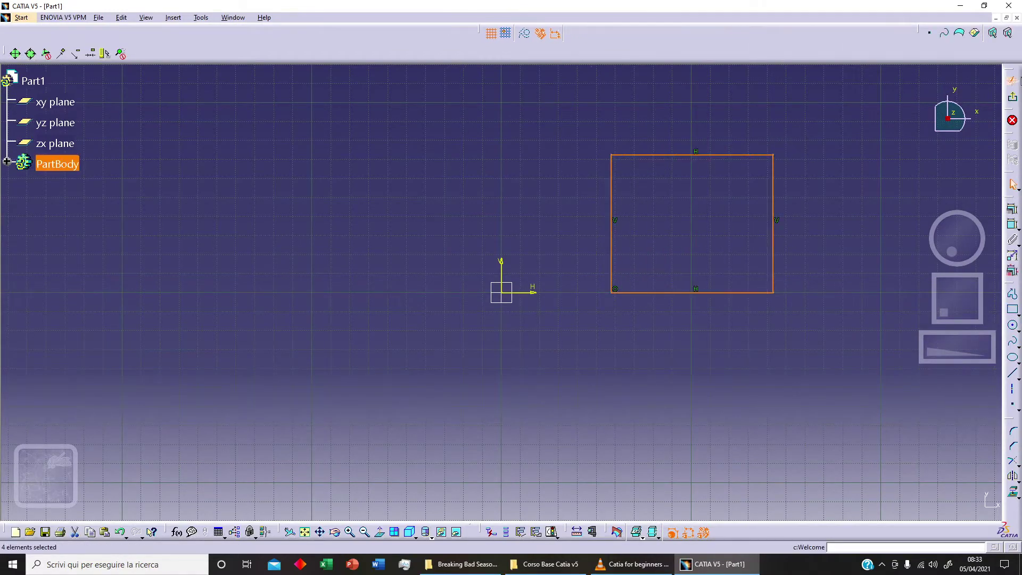
pyautogui.click(1012, 80)
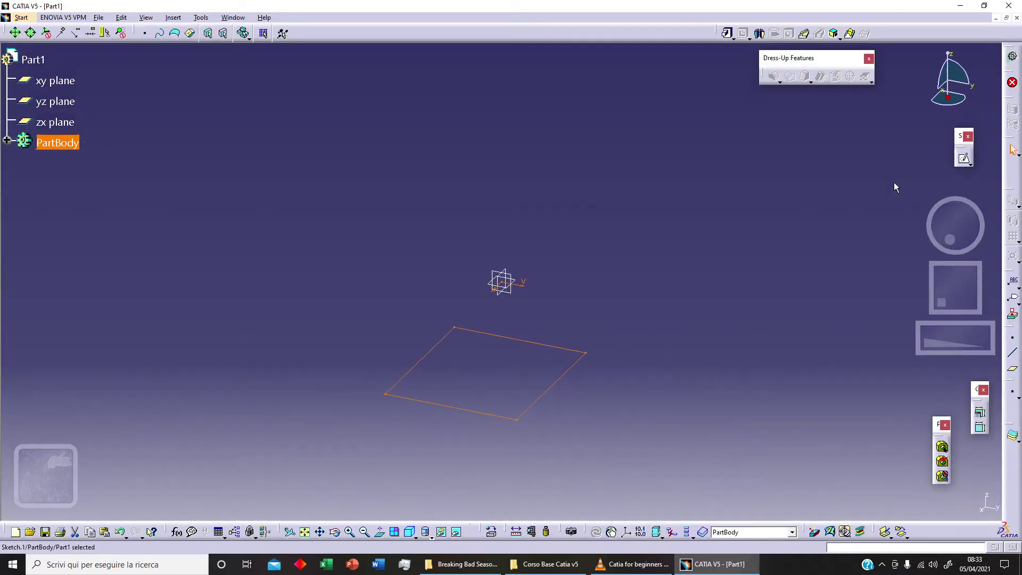
# Step: Pad the rectangle 50 mm with mirrored extent into a solid block
pyautogui.click(726, 33)
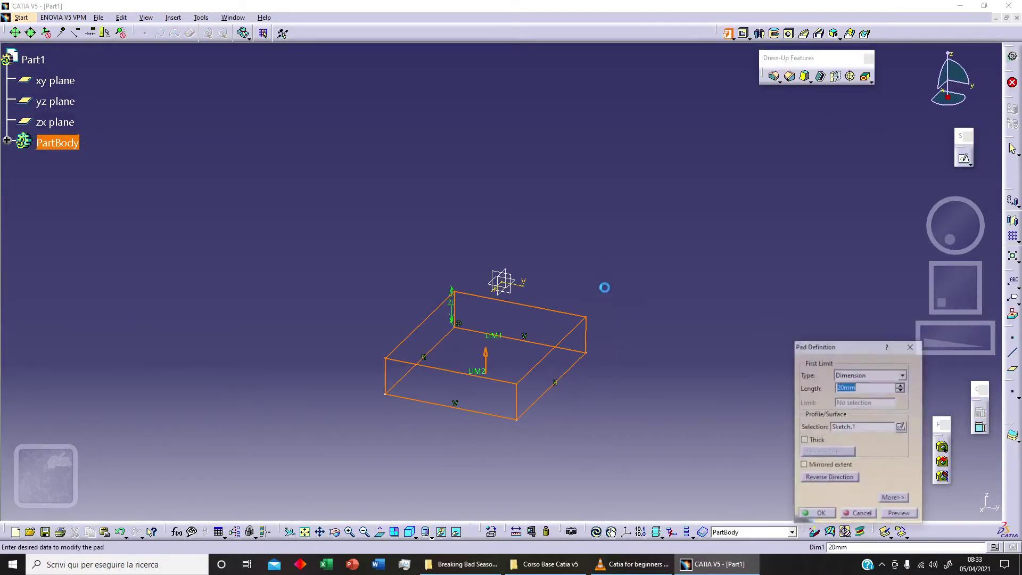
pyautogui.write('50')
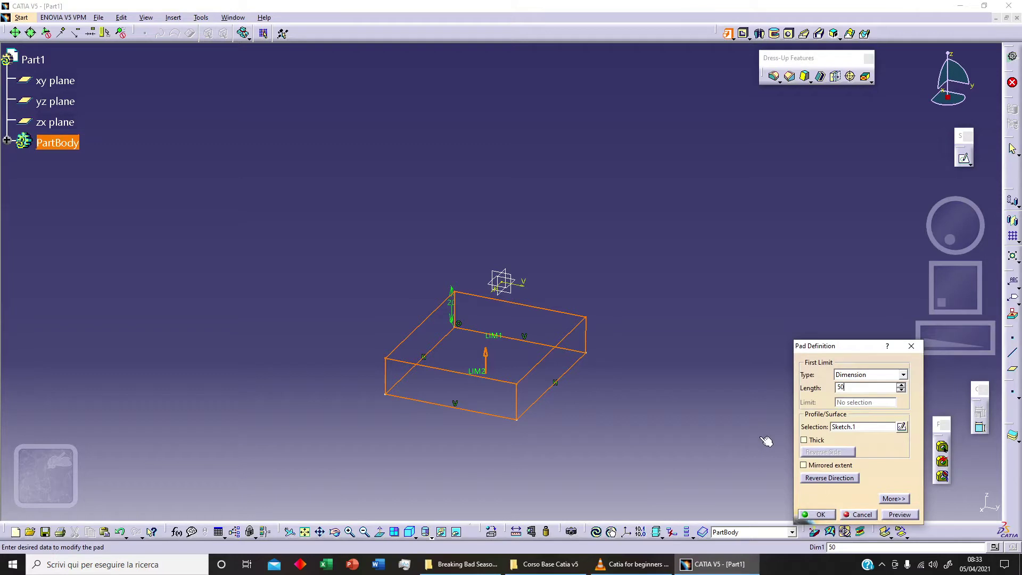
pyautogui.click(834, 465)
pyautogui.click(819, 514)
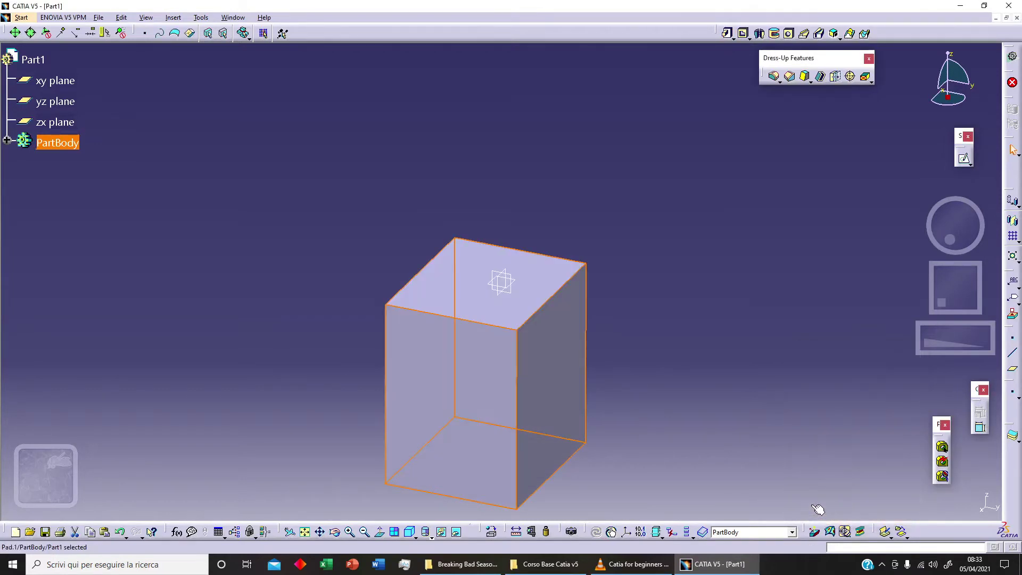
pyautogui.click(461, 265)
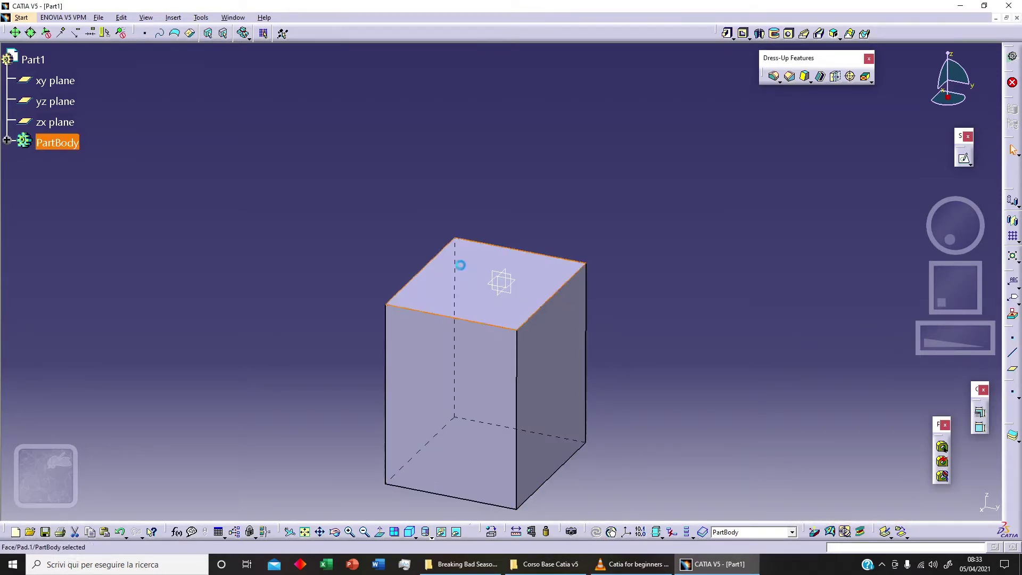
# Step: Sketch a circle on the block's top face
pyautogui.click(963, 158)
pyautogui.click(1012, 325)
pyautogui.click(466, 314)
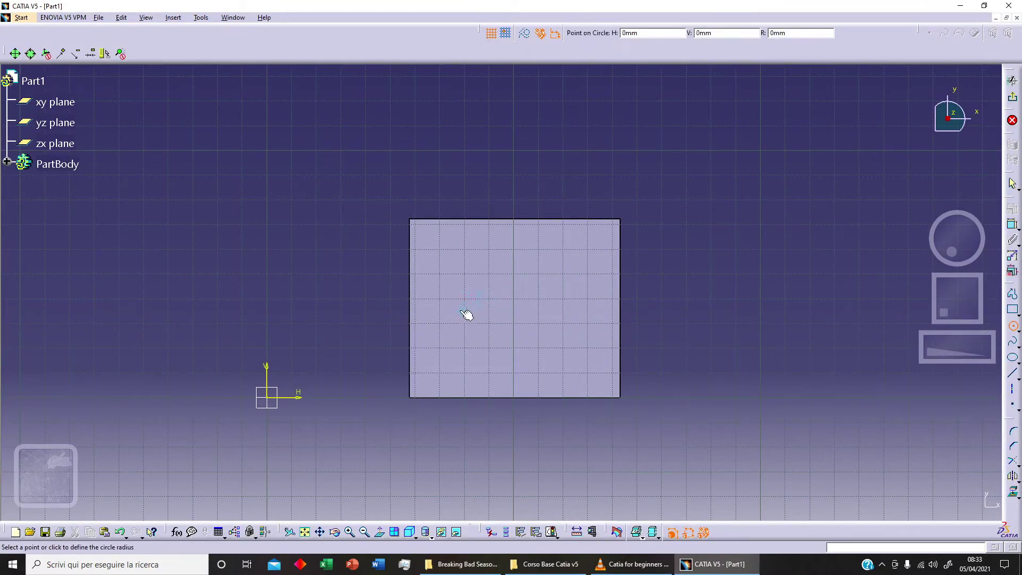
pyautogui.click(489, 309)
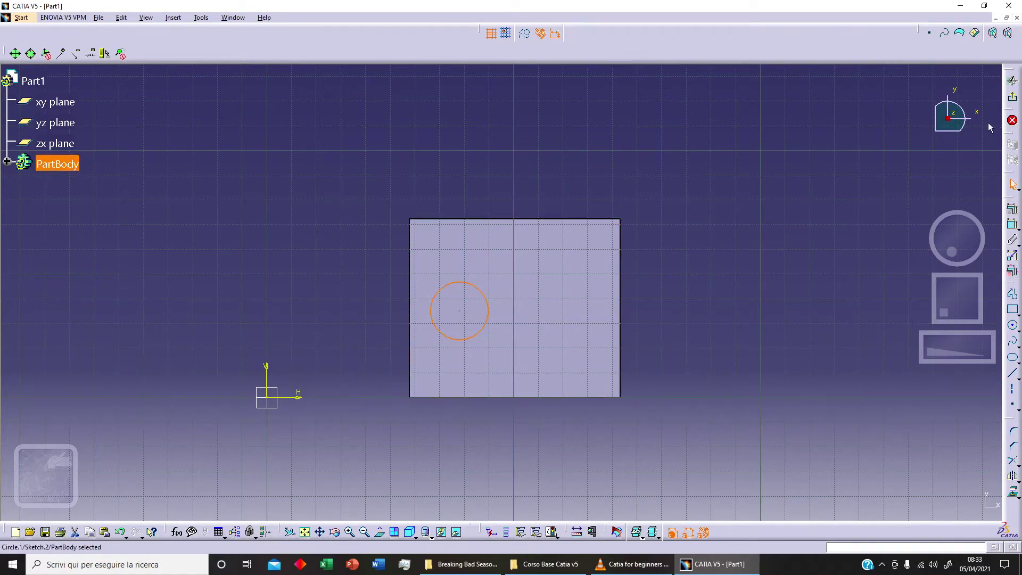
pyautogui.click(1012, 97)
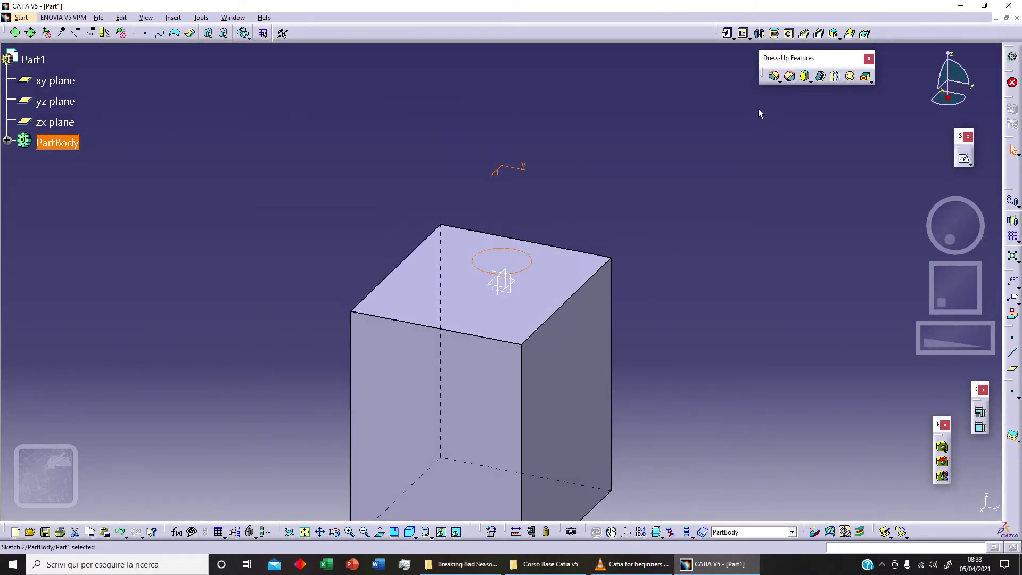
# Step: Pocket the circle Up to surface, limited by the bottom face, forming a through hole
pyautogui.click(744, 35)
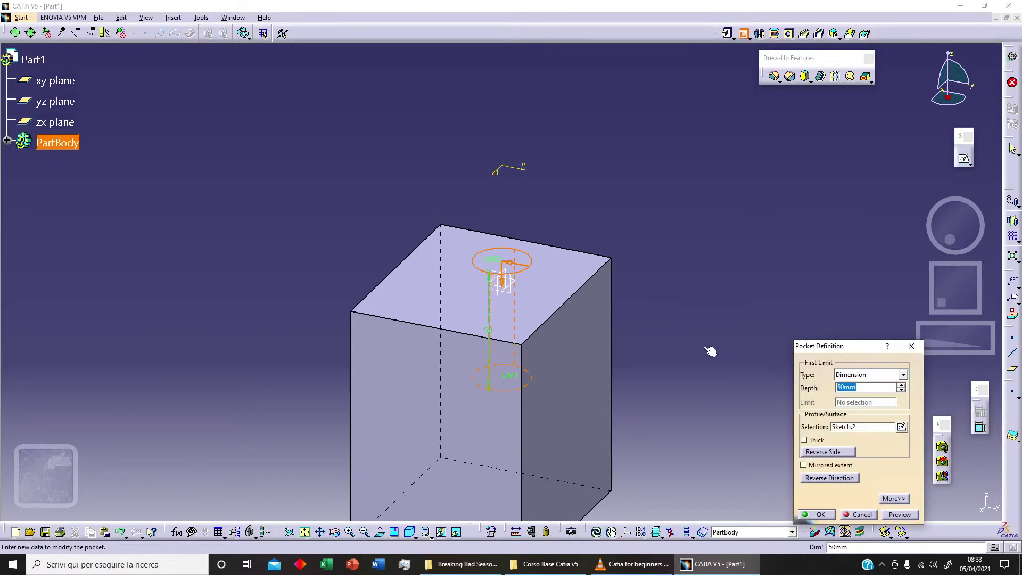
pyautogui.click(903, 375)
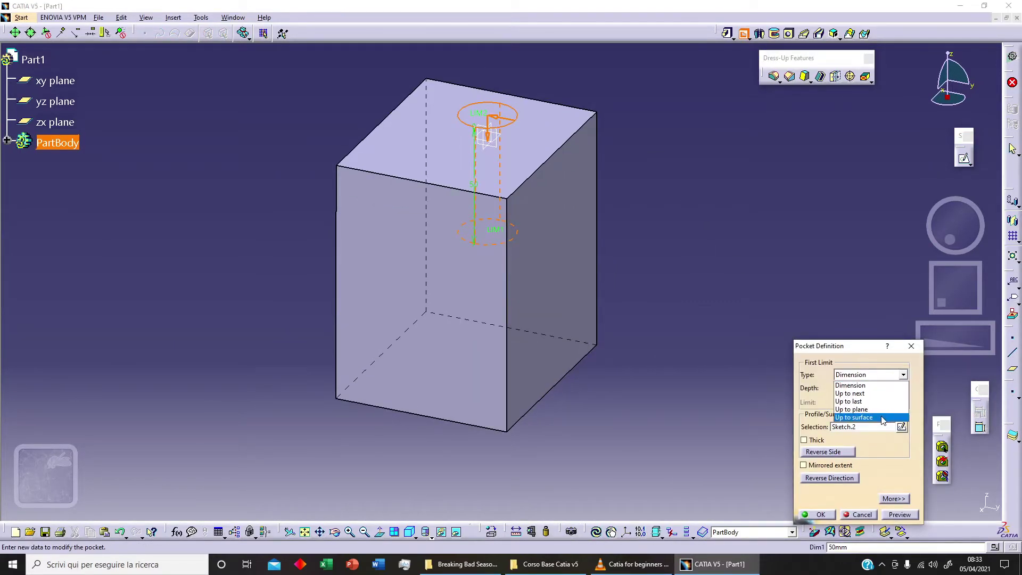
pyautogui.click(884, 417)
pyautogui.moveTo(559, 422); pyautogui.dragTo(497, 379, button='middle')
pyautogui.click(536, 396)
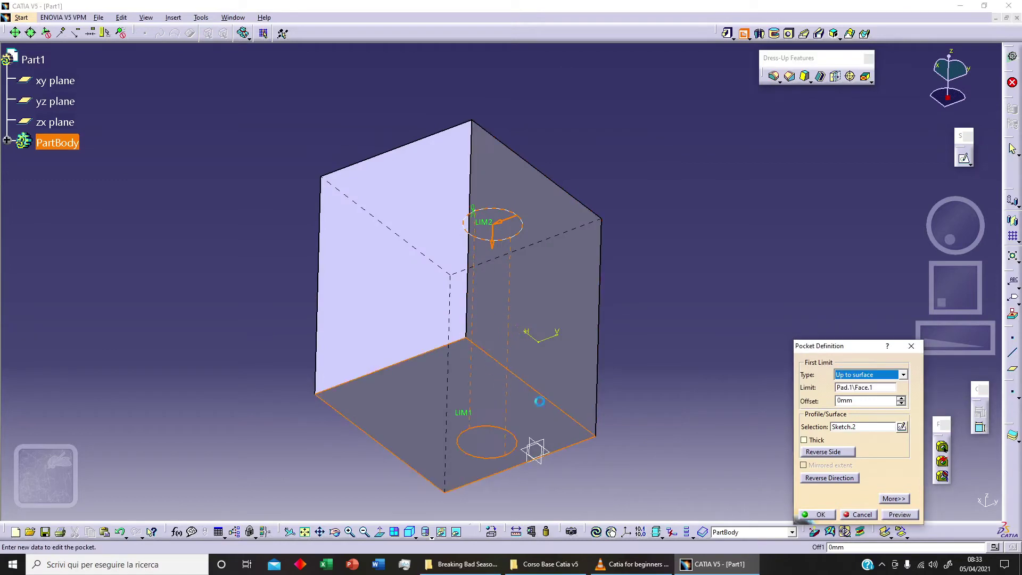
pyautogui.click(814, 512)
pyautogui.moveTo(554, 228); pyautogui.dragTo(526, 331, button='middle')
pyautogui.moveTo(482, 267)
pyautogui.mouseDown(button='middle')
pyautogui.moveTo(429, 315)
pyautogui.moveTo(477, 278)
pyautogui.mouseUp(button='middle')
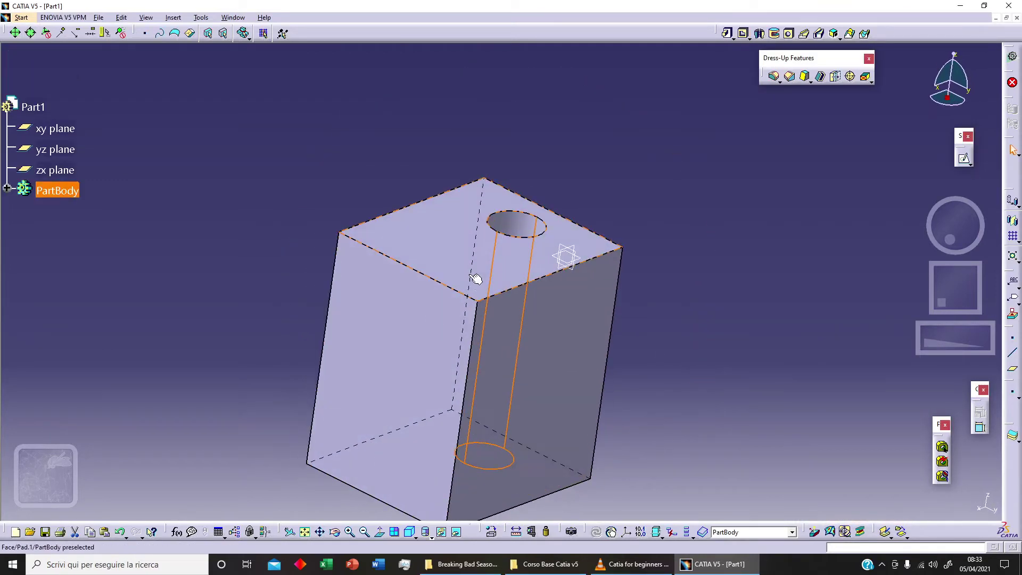
pyautogui.click(475, 278)
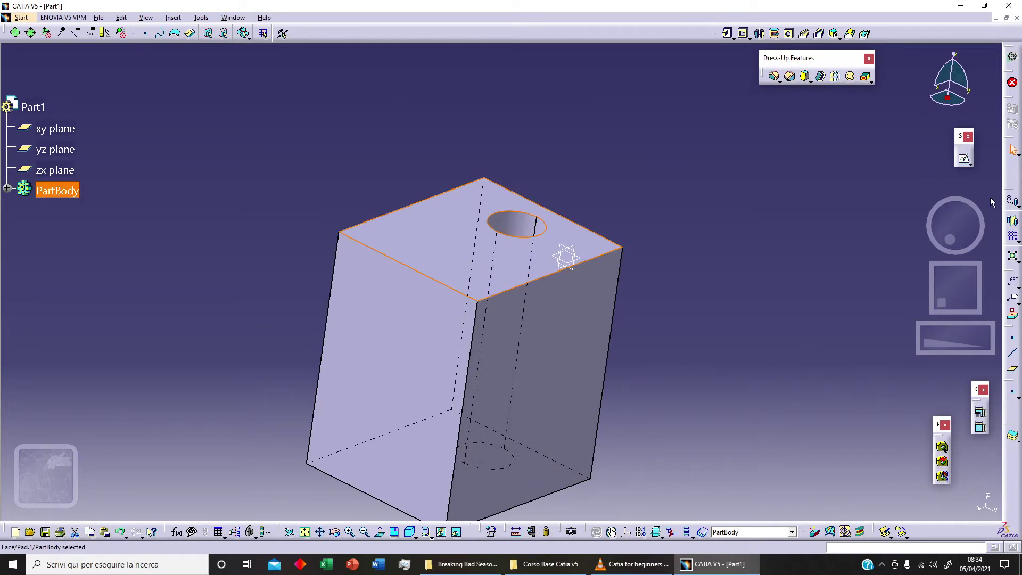
# Step: Start a top-face sketch and turn the projected block edge into construction geometry
pyautogui.click(957, 160)
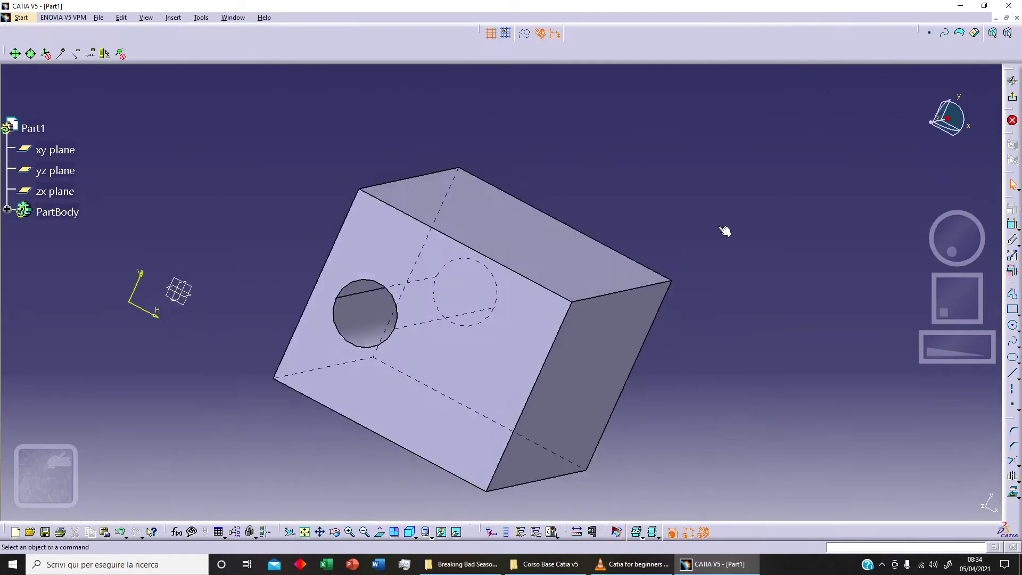
pyautogui.click(1017, 330)
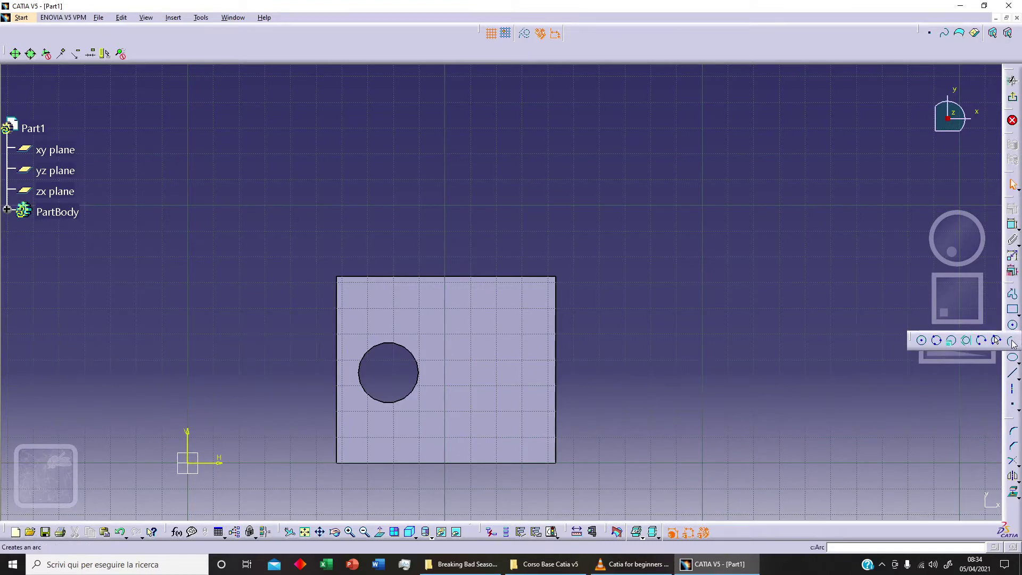
pyautogui.click(1011, 343)
pyautogui.moveTo(600, 365)
pyautogui.mouseDown(button='middle')
pyautogui.moveTo(630, 354)
pyautogui.moveTo(558, 229)
pyautogui.mouseUp(button='middle')
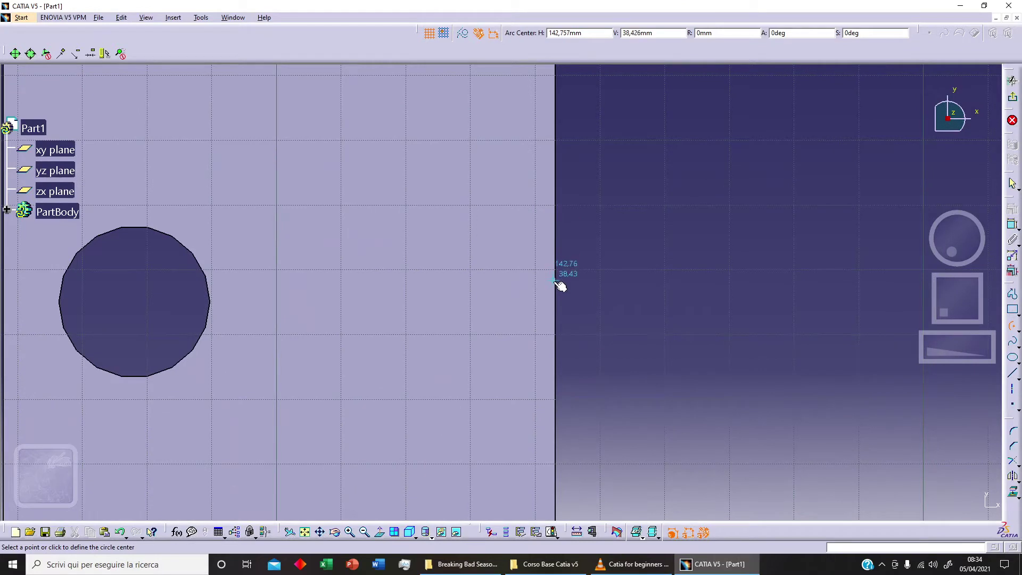
pyautogui.press('Escape')
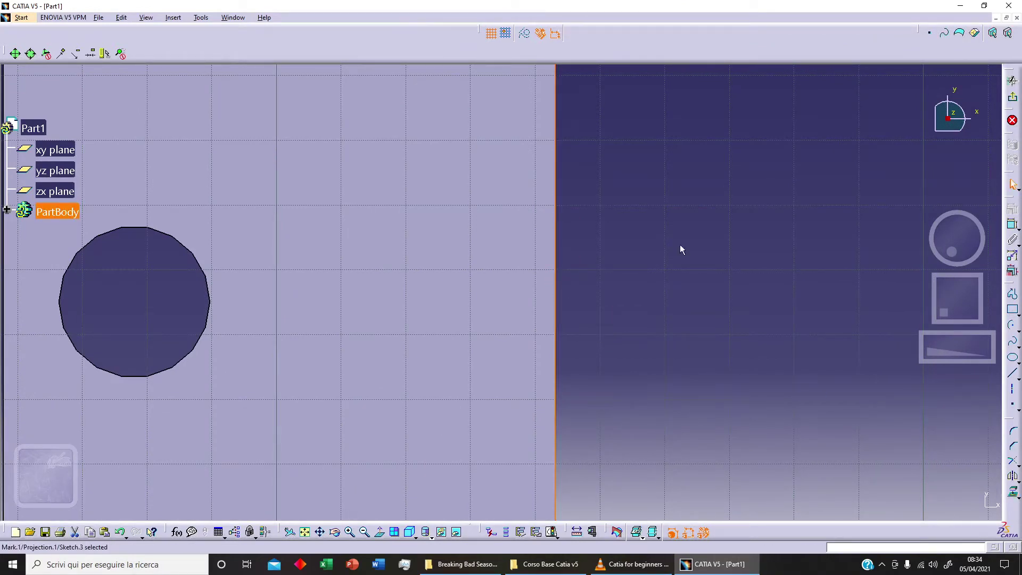
pyautogui.click(524, 34)
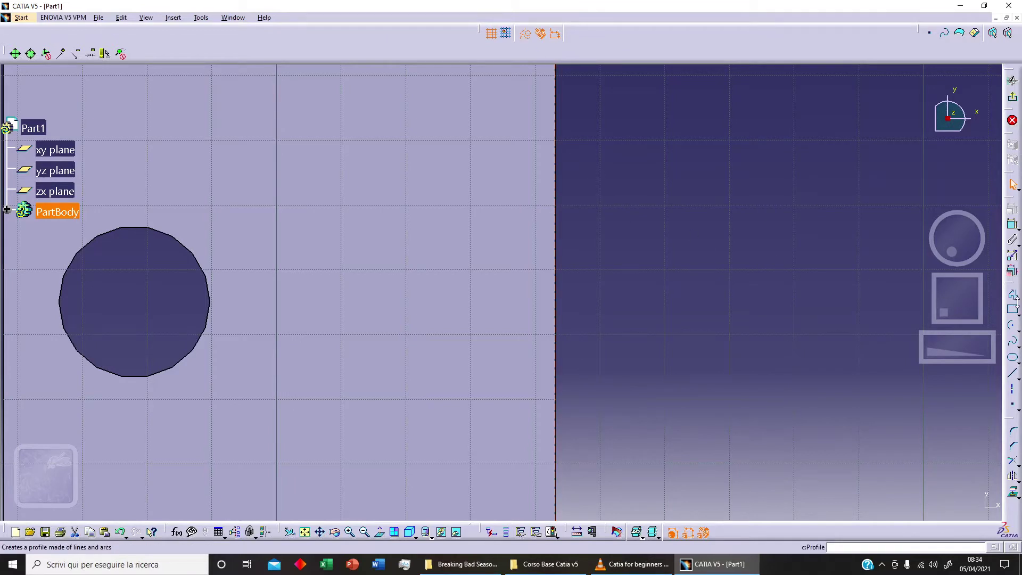
# Step: Draw an arc centred on the block's edge and close it with a straight line
pyautogui.click(1012, 326)
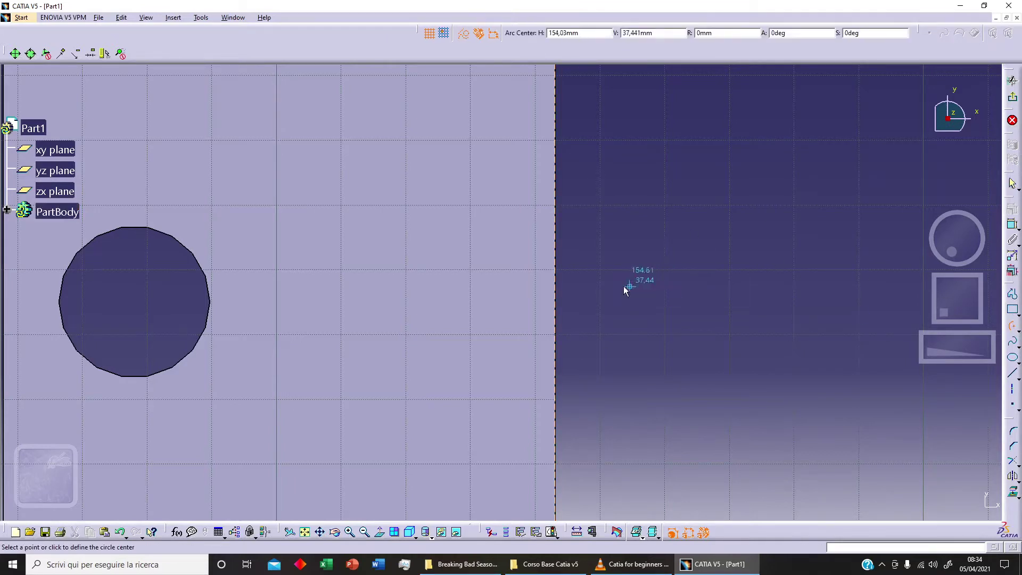
pyautogui.click(555, 309)
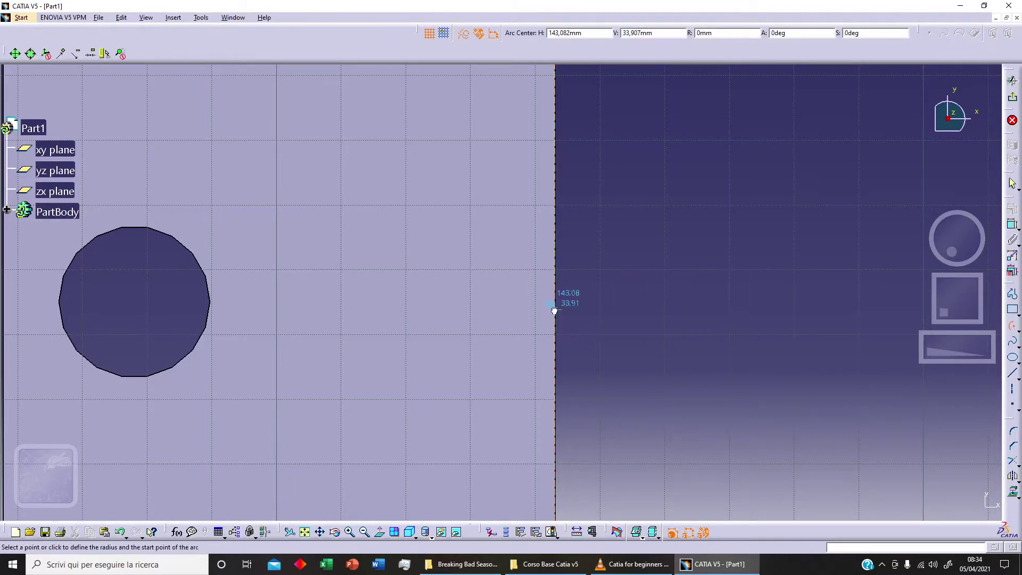
pyautogui.click(556, 191)
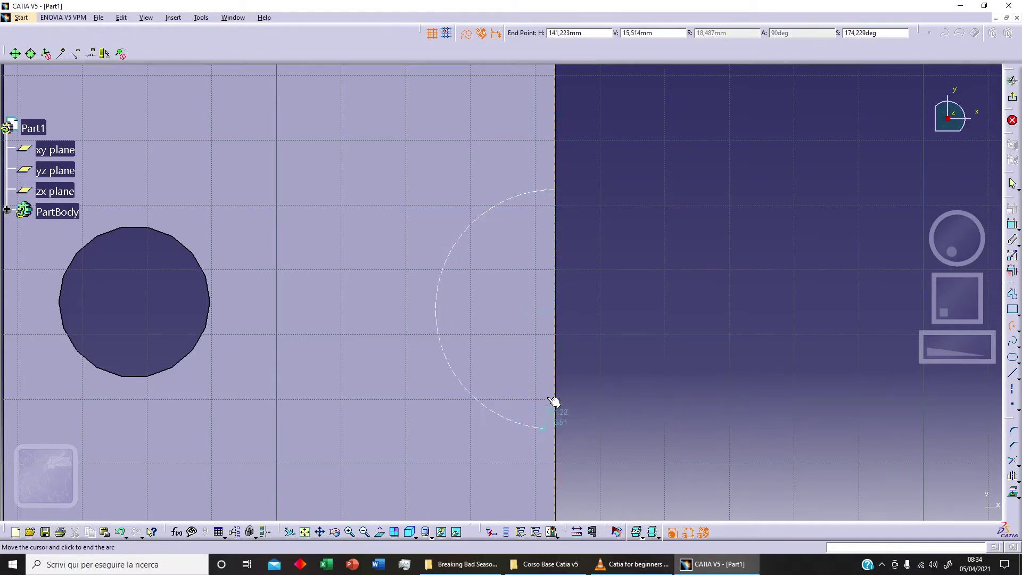
pyautogui.click(558, 425)
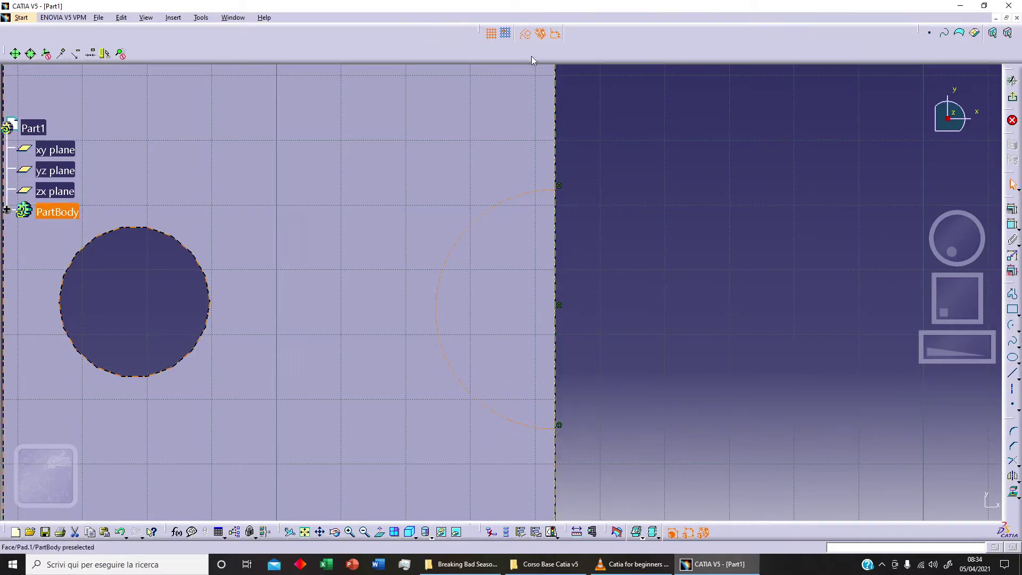
pyautogui.click(525, 37)
pyautogui.click(1011, 372)
pyautogui.click(558, 188)
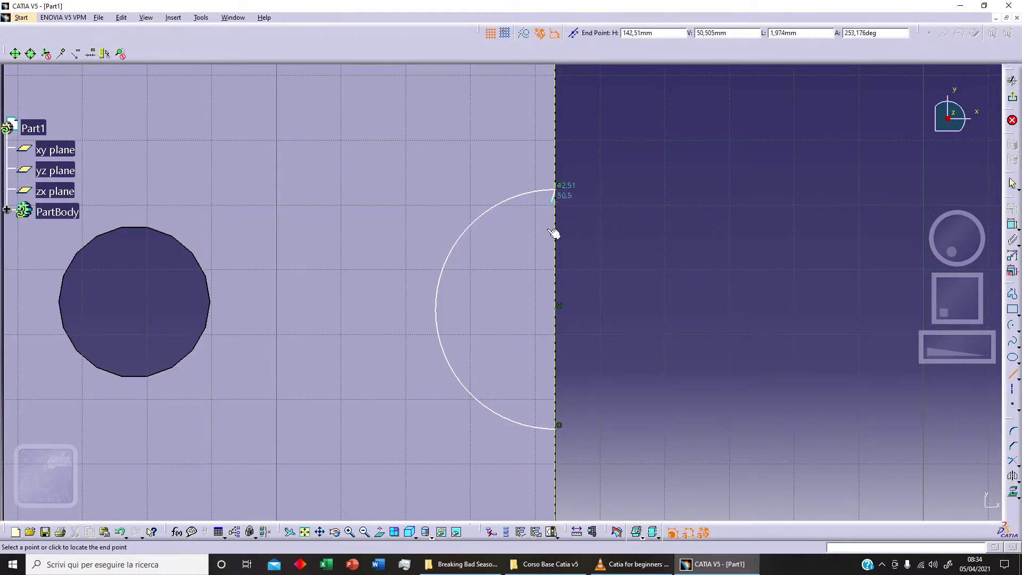
pyautogui.click(559, 425)
pyautogui.click(1012, 120)
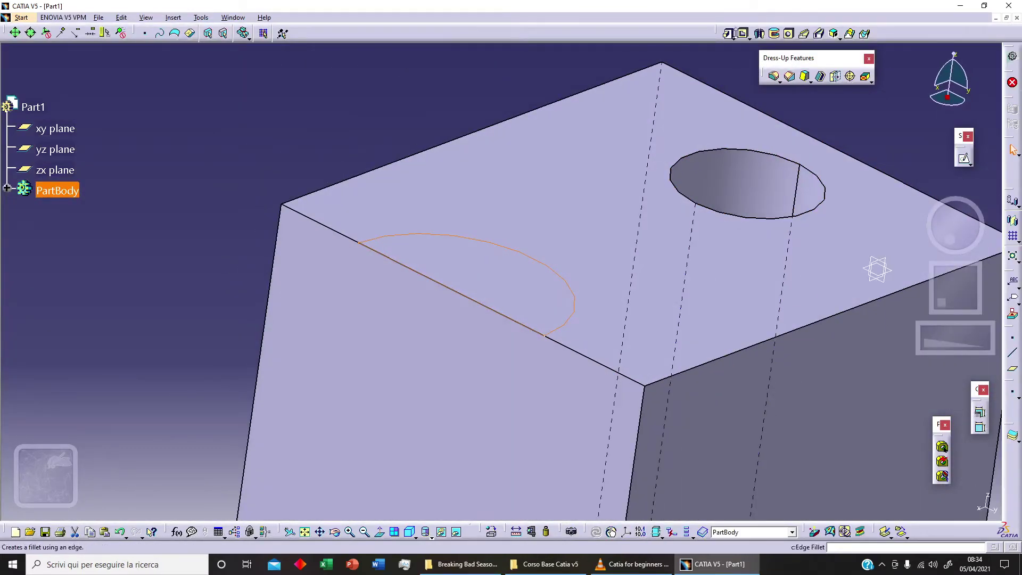
# Step: Pocket the half-disc sketch up to the bottom face, cutting a semicircular channel
pyautogui.click(743, 33)
pyautogui.moveTo(614, 295); pyautogui.dragTo(584, 101, button='middle')
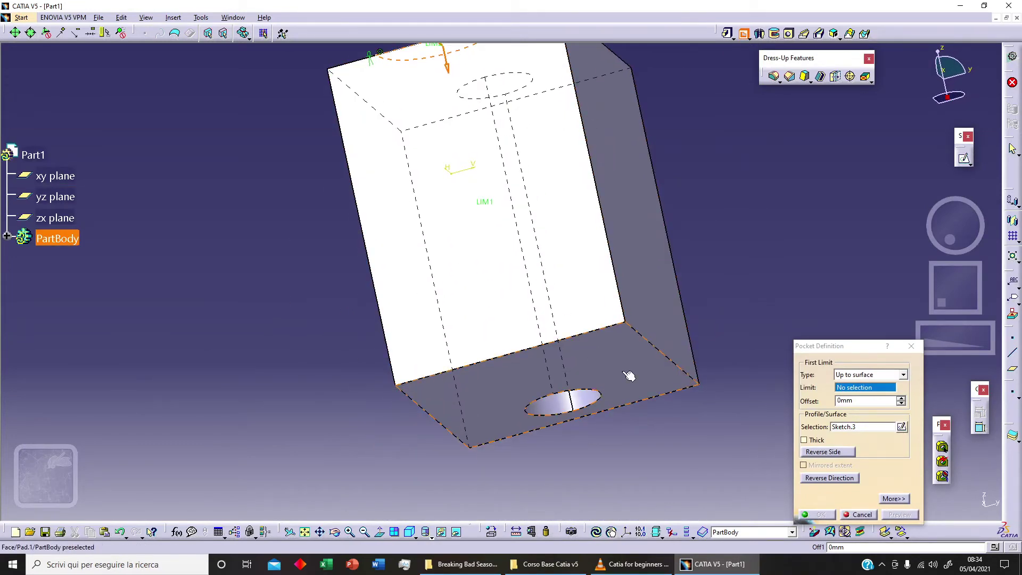
pyautogui.click(625, 373)
pyautogui.click(822, 515)
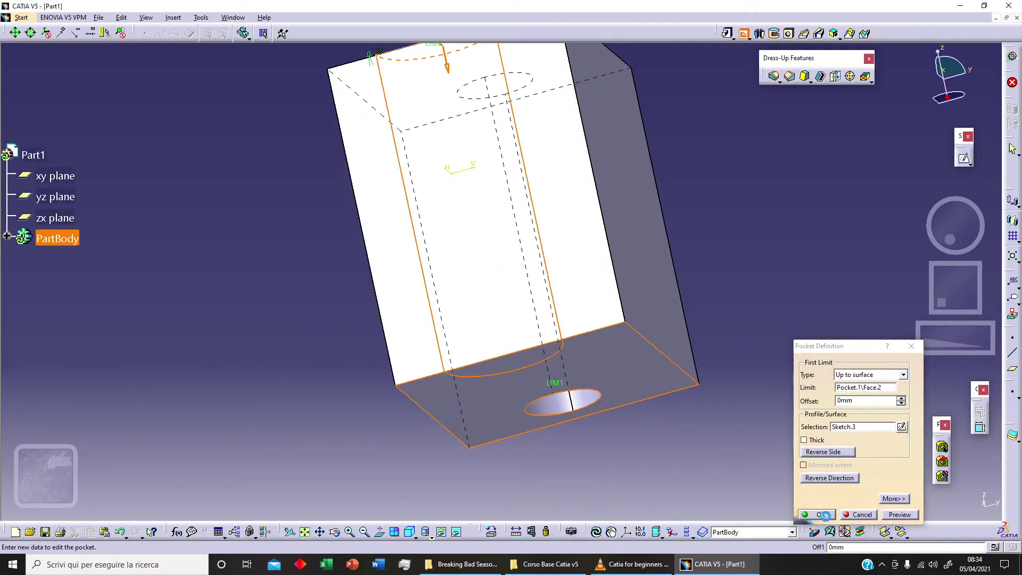
pyautogui.moveTo(661, 194); pyautogui.dragTo(422, 327, button='middle')
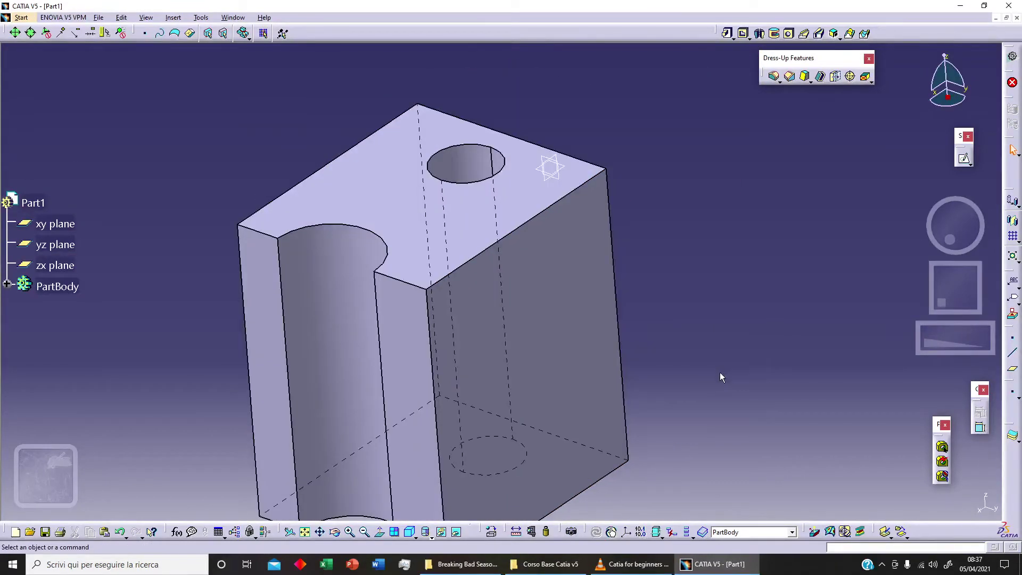
# Step: Create an edge fillet on the block's top long edge
pyautogui.click(774, 78)
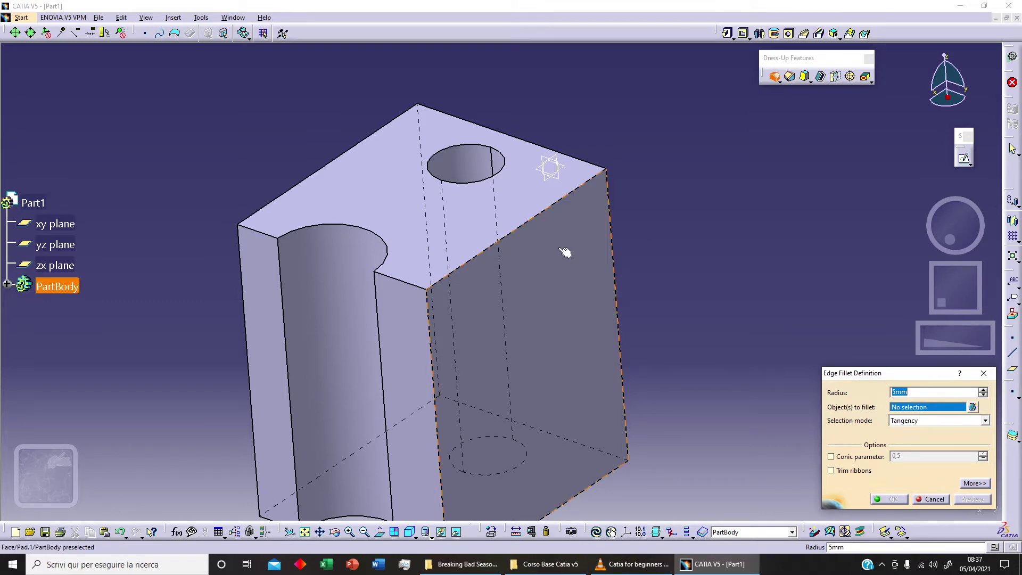
pyautogui.click(543, 218)
pyautogui.click(967, 499)
pyautogui.moveTo(713, 431); pyautogui.dragTo(693, 406, button='middle')
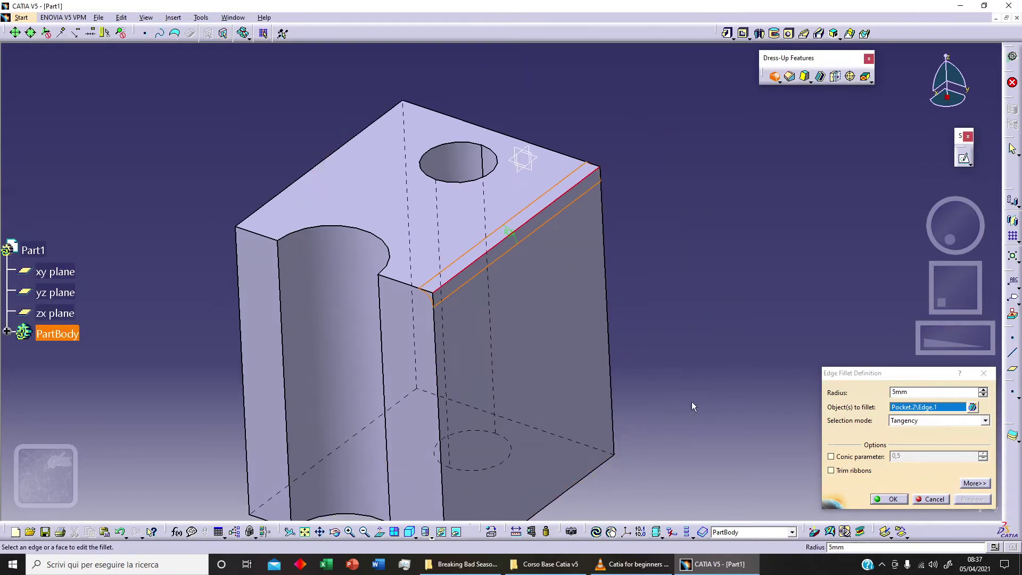
pyautogui.click(905, 498)
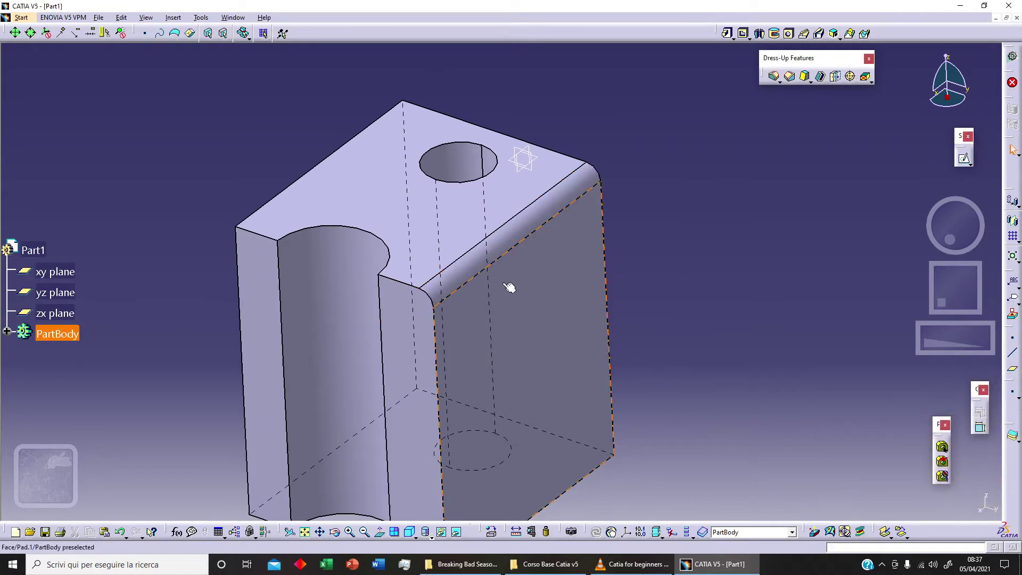
# Step: Edit EdgeFillet.1 to a 4 mm radius
pyautogui.click(6, 336)
pyautogui.doubleClick(89, 382)
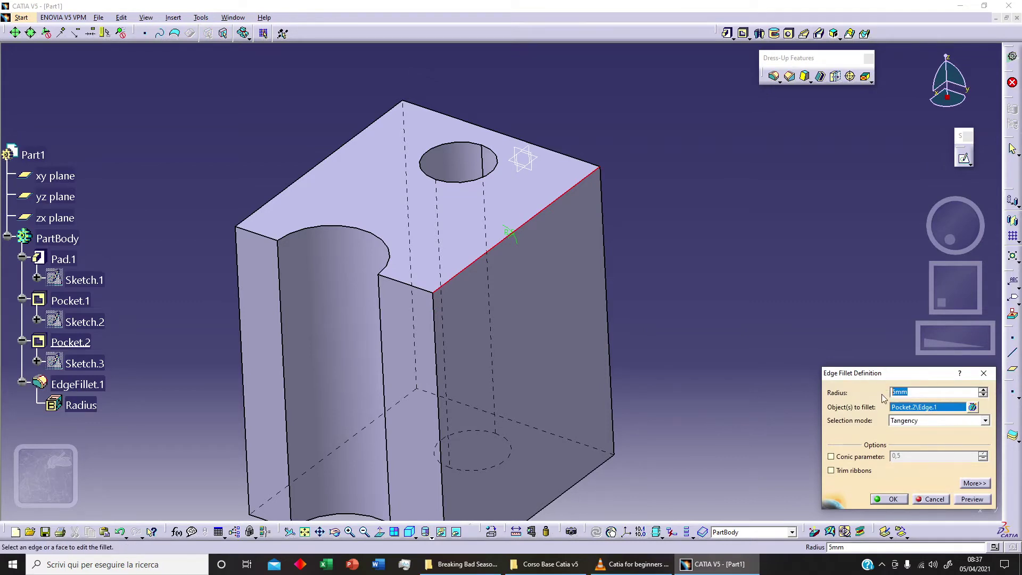
pyautogui.write('4')
pyautogui.click(972, 499)
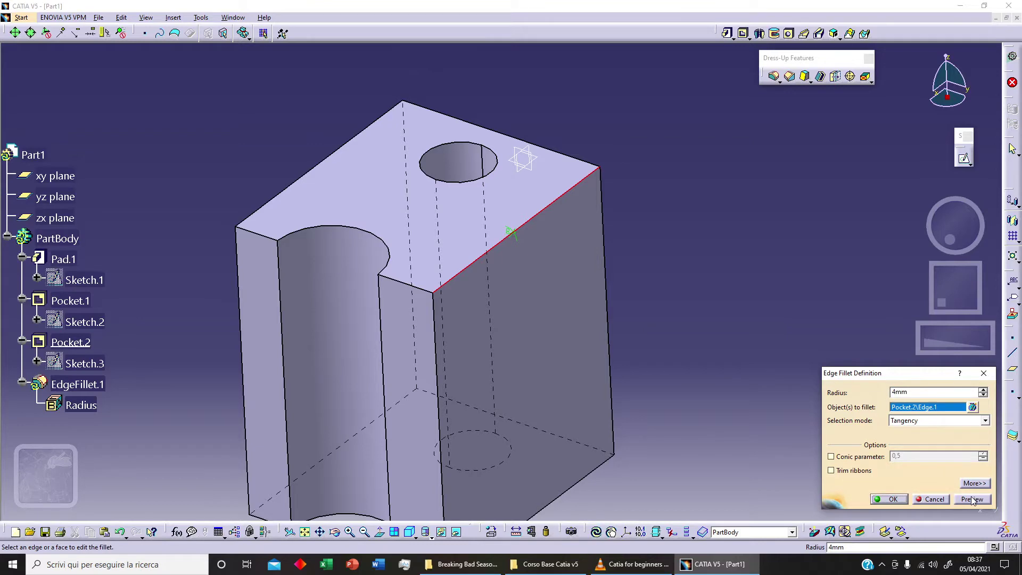
pyautogui.click(890, 499)
pyautogui.moveTo(571, 271); pyautogui.dragTo(526, 321, button='middle')
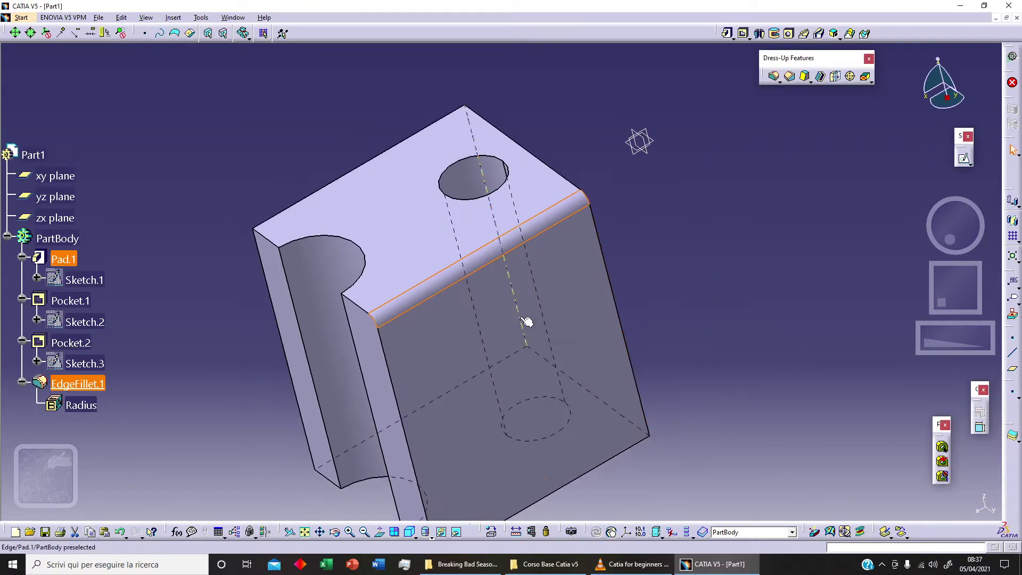
pyautogui.click(774, 77)
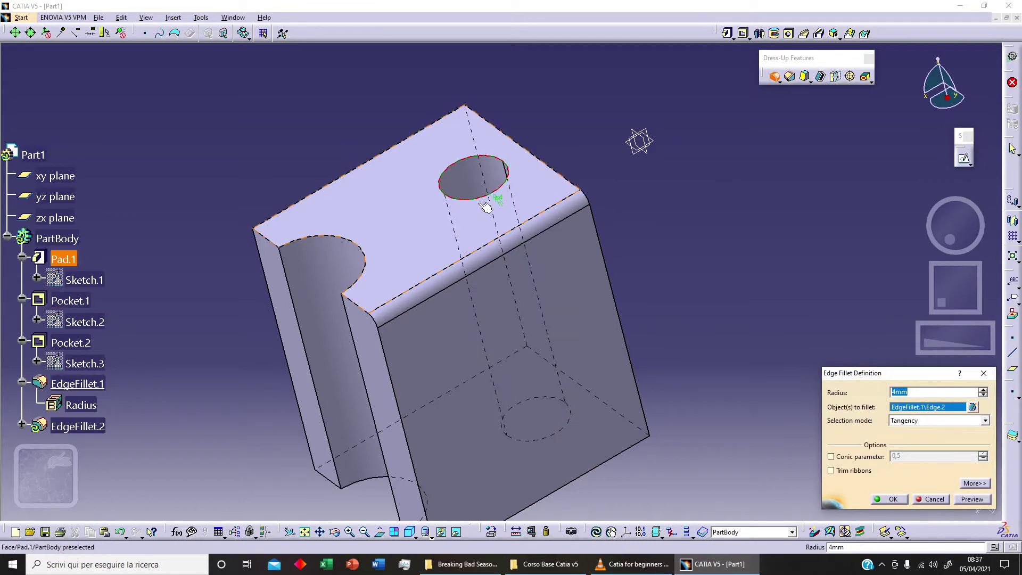
# Step: Create EdgeFillet.2 with 4 mm radius on the hole's top rim and review its extra options
pyautogui.click(901, 501)
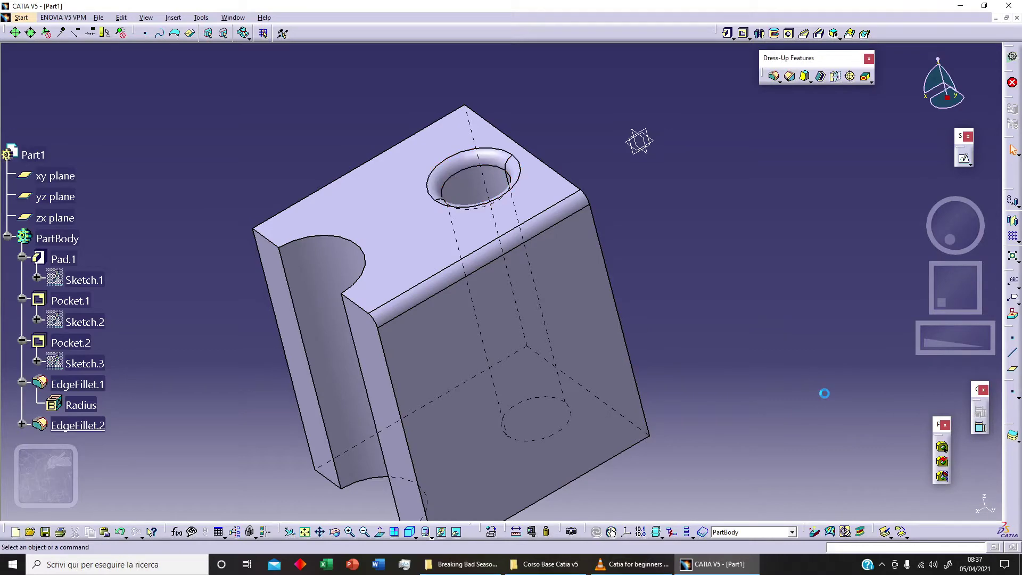
pyautogui.moveTo(653, 299); pyautogui.dragTo(506, 364, button='middle')
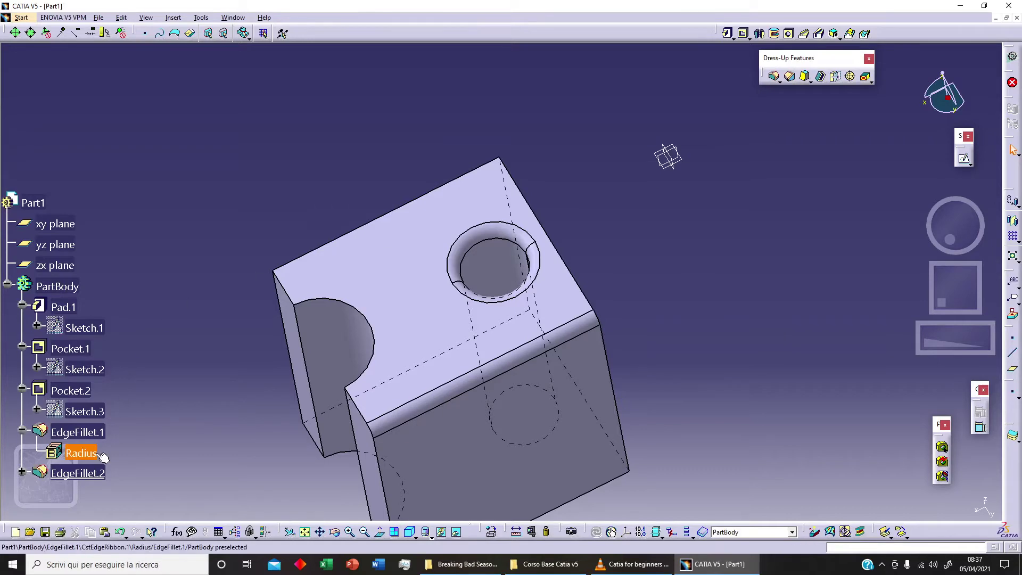
pyautogui.doubleClick(85, 472)
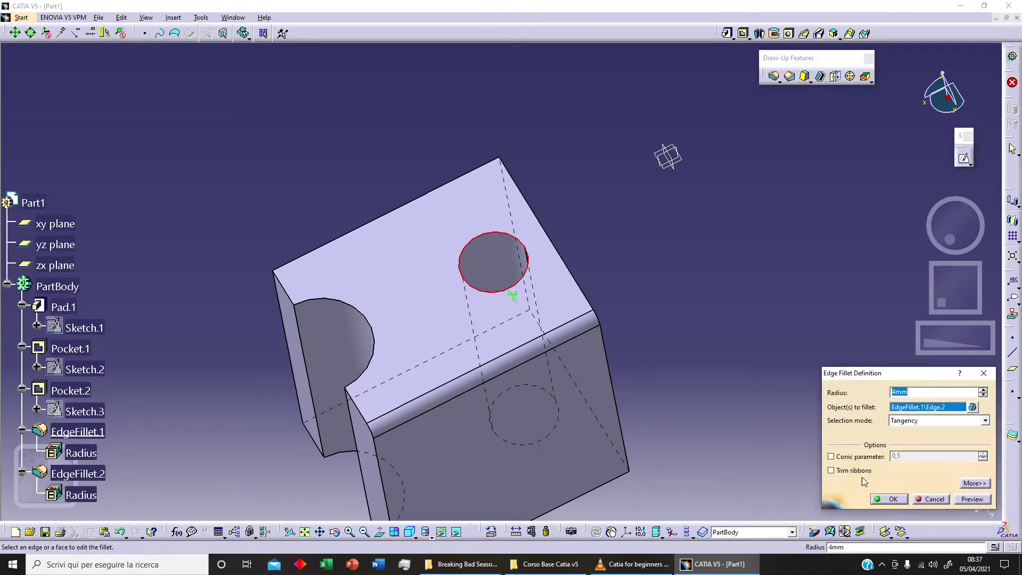
pyautogui.click(968, 484)
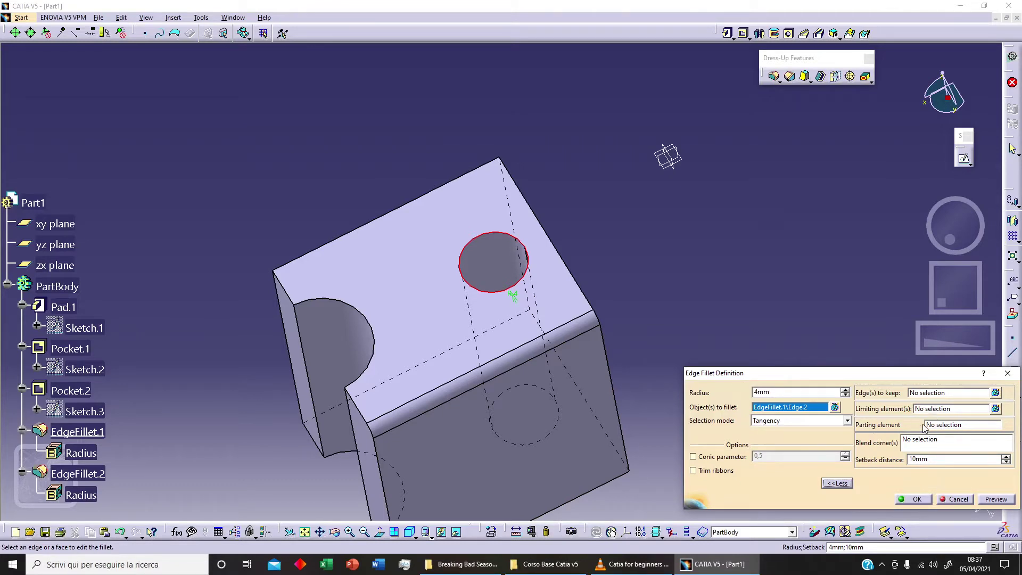
pyautogui.click(917, 499)
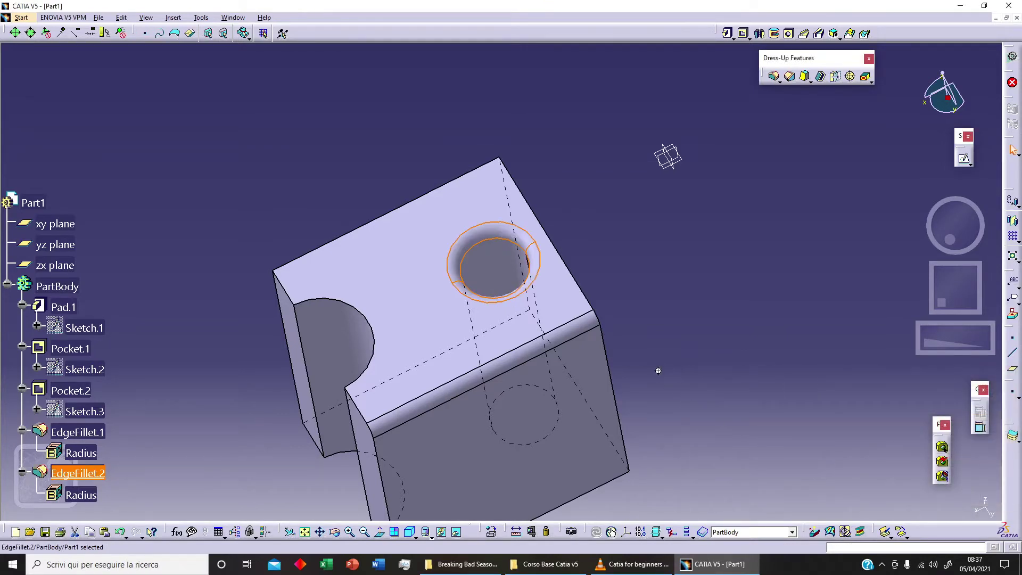
pyautogui.moveTo(697, 376); pyautogui.dragTo(734, 328, button='middle')
pyautogui.click(734, 323)
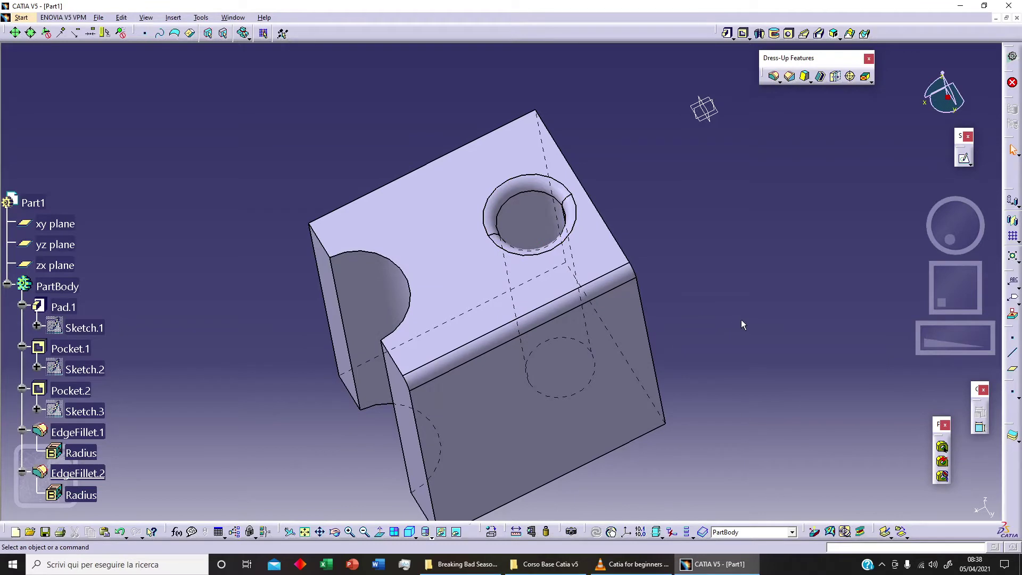
pyautogui.click(779, 81)
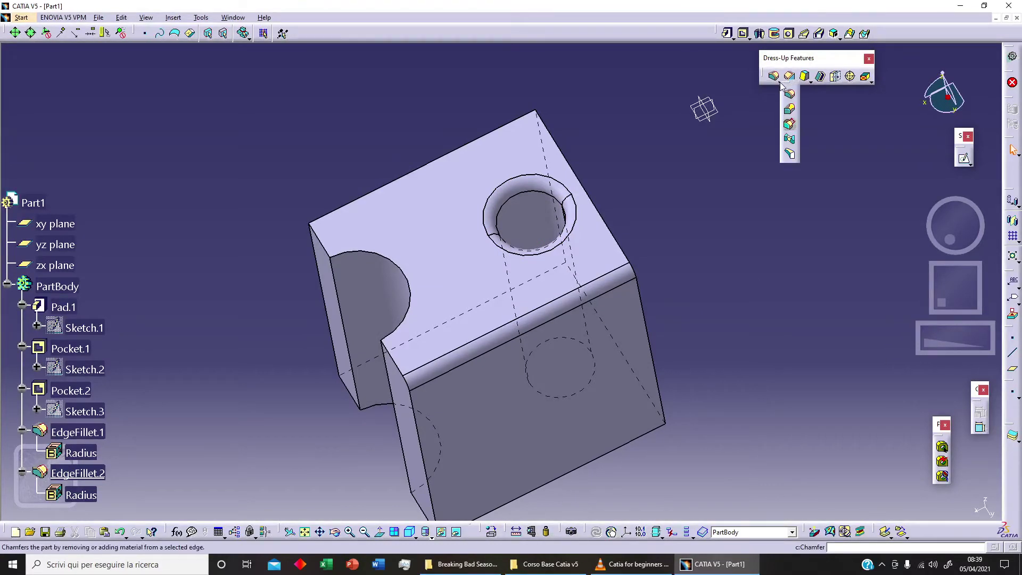
# Step: Start a variable radius fillet on the long bottom edge with 1 mm at its left end
pyautogui.click(790, 110)
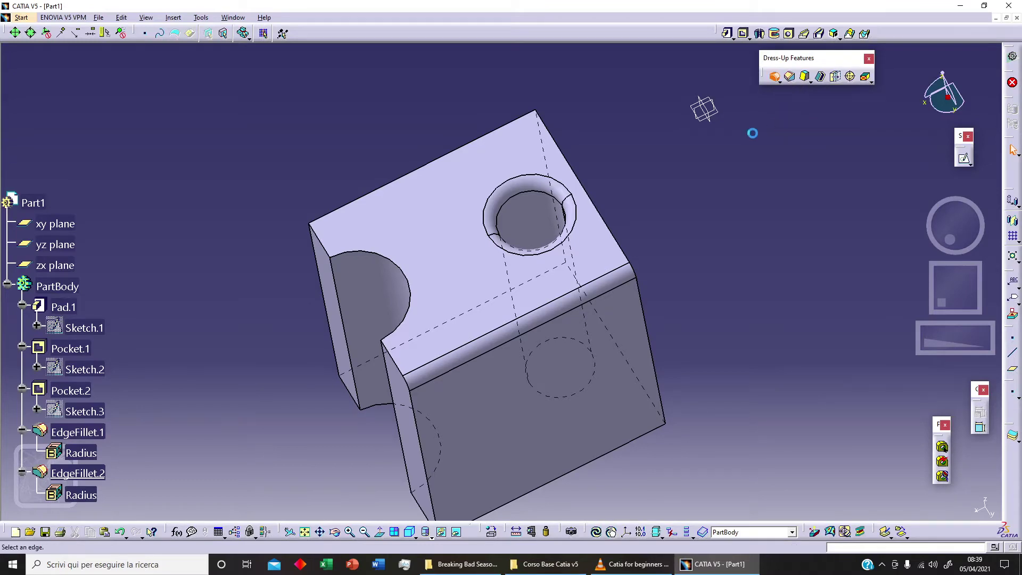
pyautogui.moveTo(515, 268)
pyautogui.mouseDown(button='middle')
pyautogui.moveTo(683, 288)
pyautogui.moveTo(370, 229)
pyautogui.moveTo(353, 342)
pyautogui.moveTo(457, 430)
pyautogui.moveTo(449, 297)
pyautogui.moveTo(479, 267)
pyautogui.moveTo(511, 283)
pyautogui.mouseUp(button='middle')
pyautogui.click(527, 276)
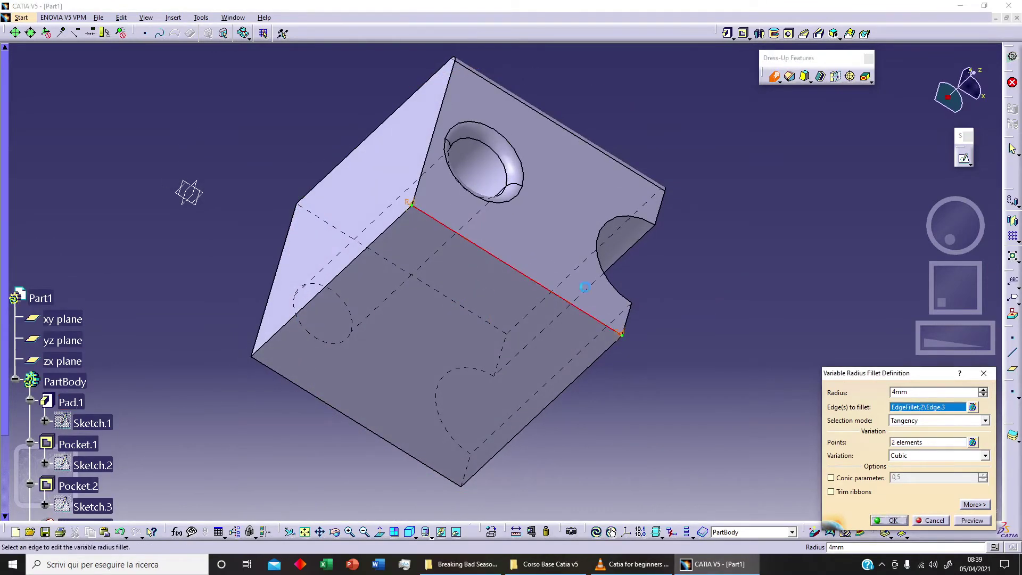
pyautogui.moveTo(591, 192); pyautogui.dragTo(396, 228, button='middle')
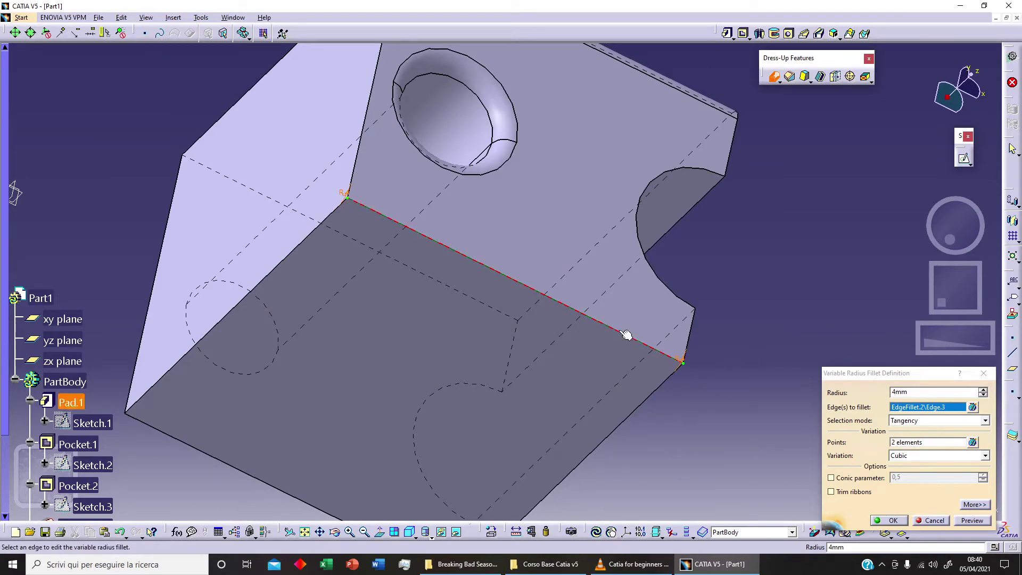
pyautogui.moveTo(364, 240); pyautogui.dragTo(359, 199, button='middle')
pyautogui.doubleClick(358, 190)
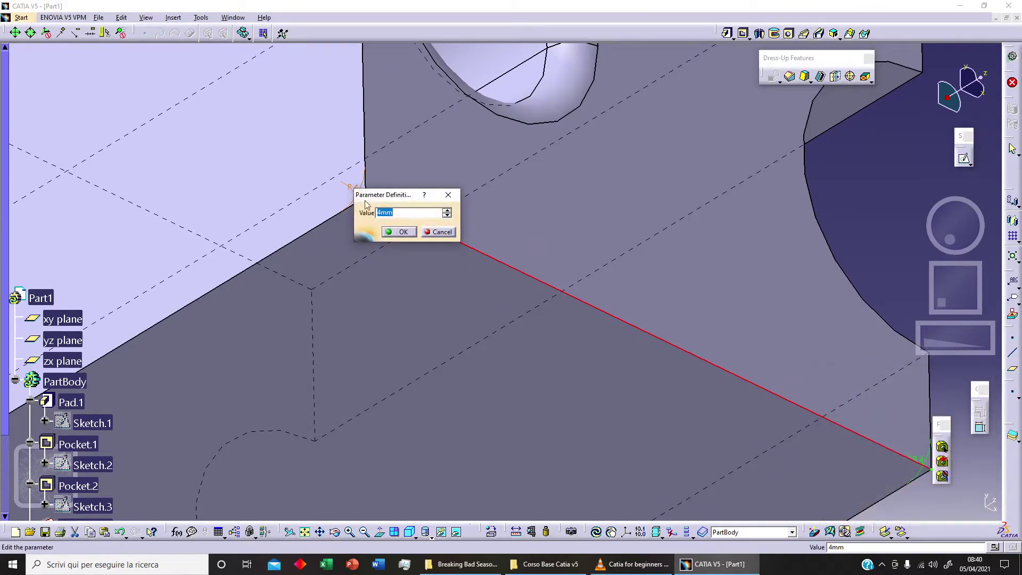
pyautogui.write('10')
pyautogui.click(401, 232)
pyautogui.moveTo(469, 269); pyautogui.dragTo(420, 266, button='middle')
pyautogui.click(965, 520)
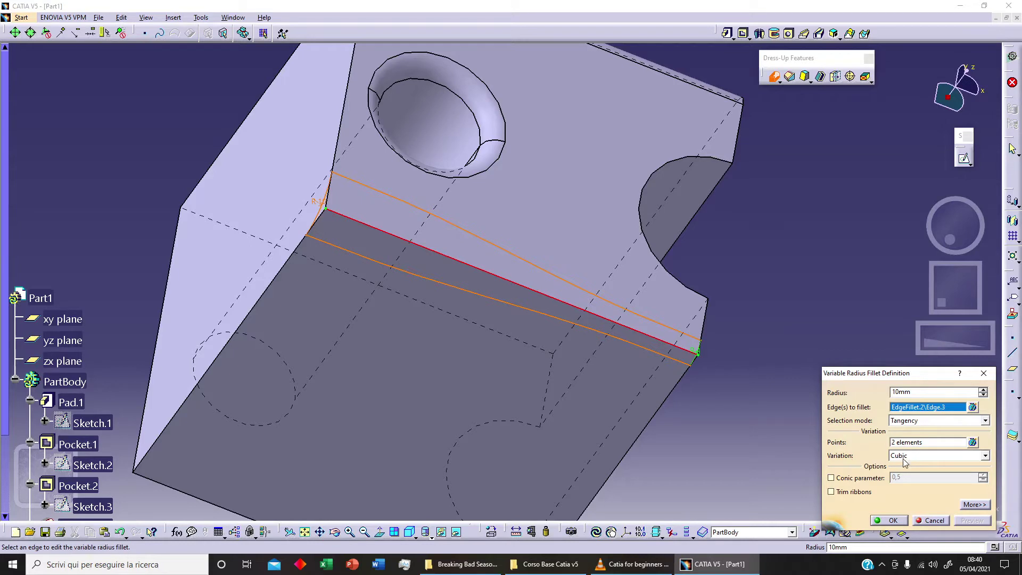
# Step: Switch the radius variation to Linear and preview the fillet
pyautogui.click(981, 455)
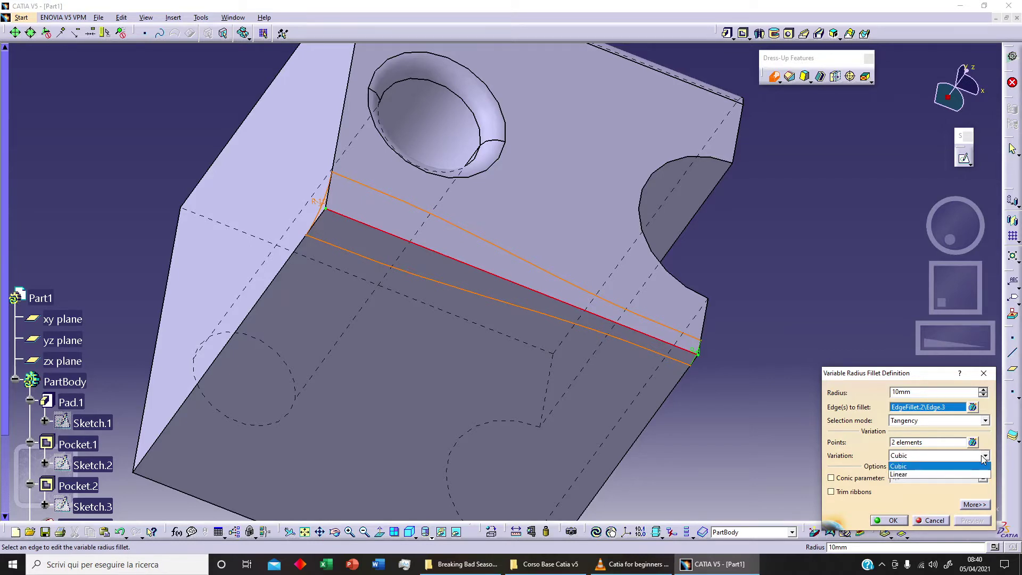
pyautogui.click(963, 475)
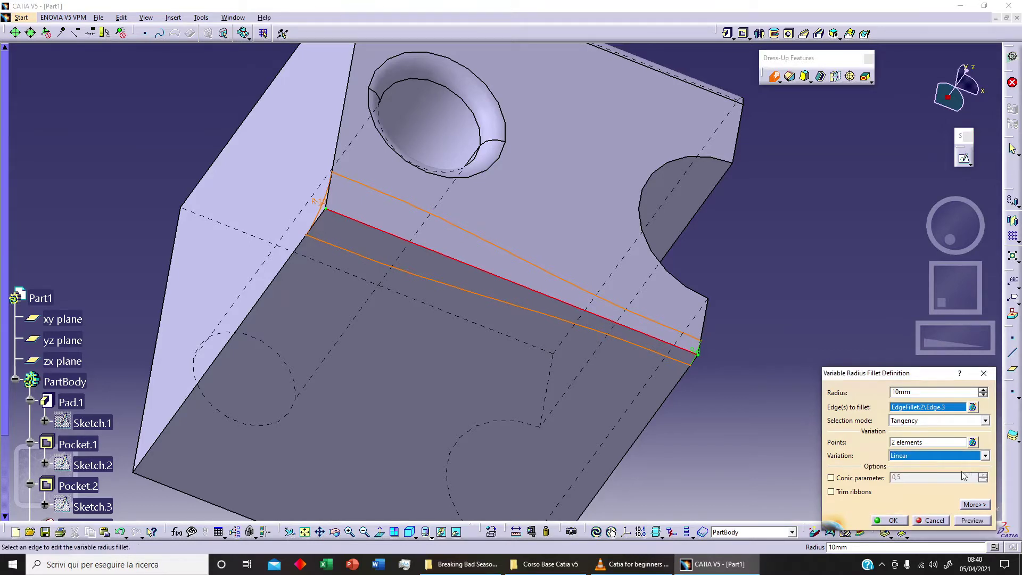
pyautogui.click(972, 522)
pyautogui.moveTo(559, 359); pyautogui.dragTo(545, 364, button='middle')
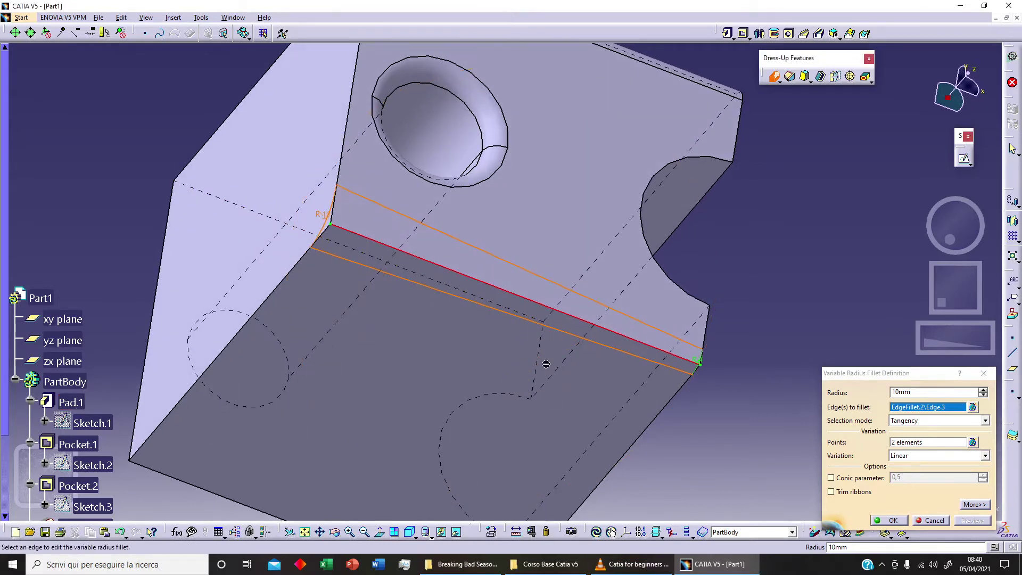
# Step: Add a 20 mm radius point midway along the edge and create the fillet with Cubic variation
pyautogui.click(931, 445)
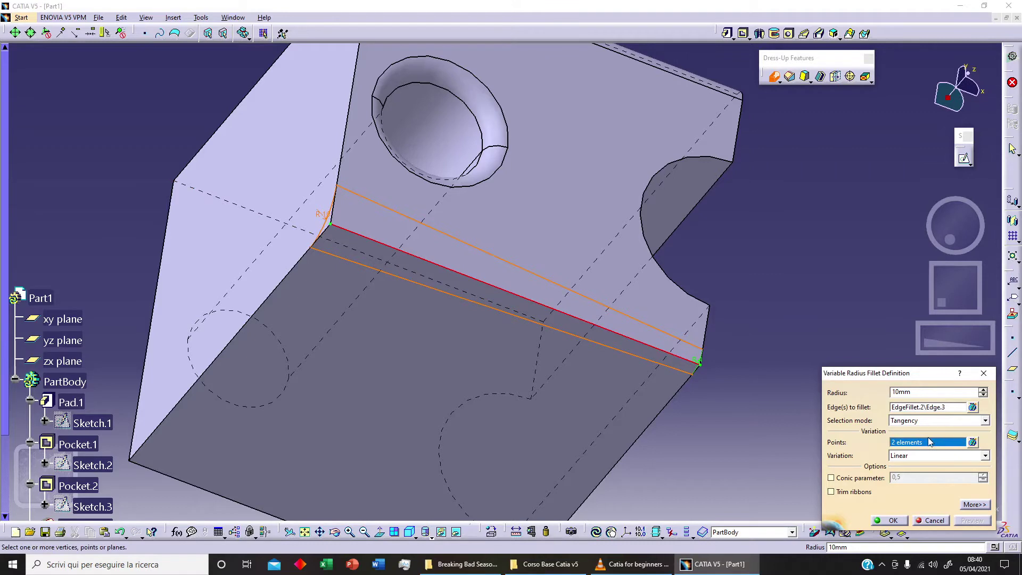
pyautogui.click(513, 297)
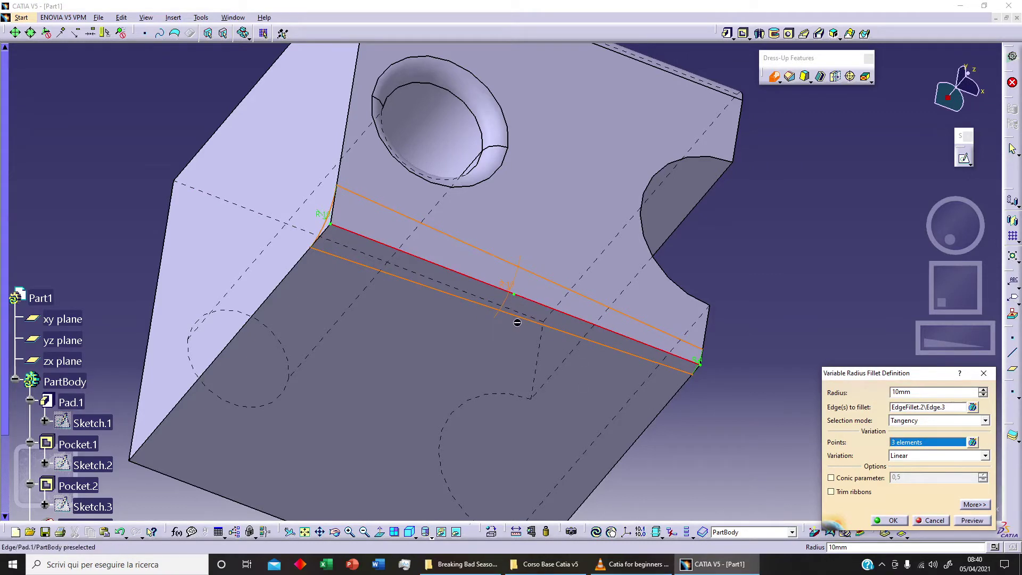
pyautogui.doubleClick(899, 393)
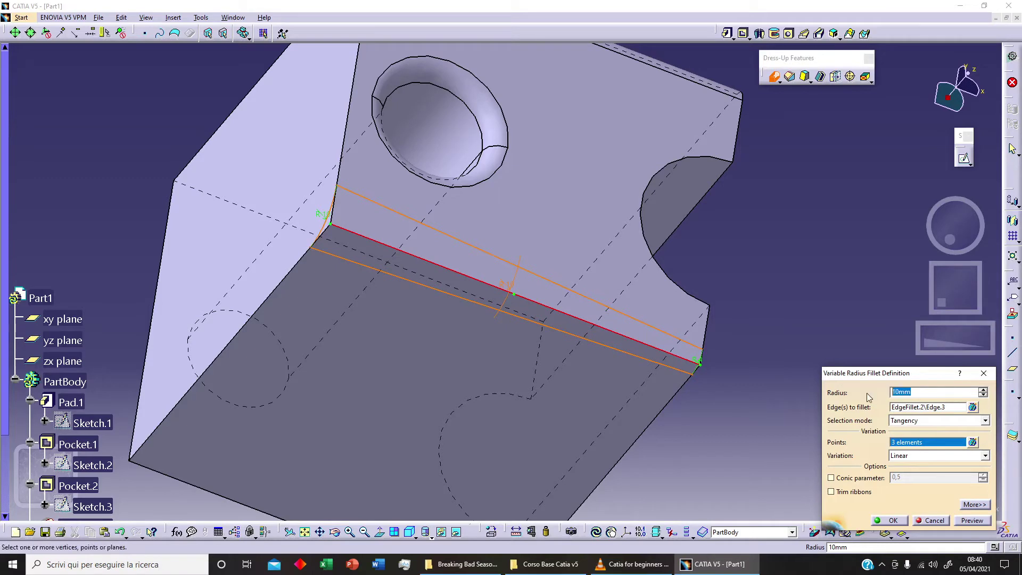
pyautogui.write('20')
pyautogui.click(927, 456)
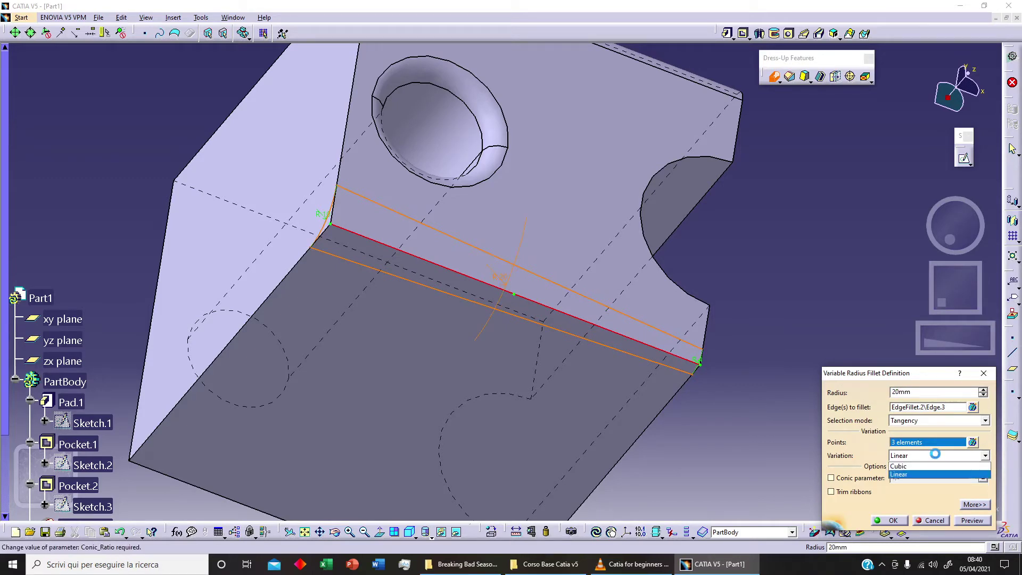
pyautogui.click(934, 466)
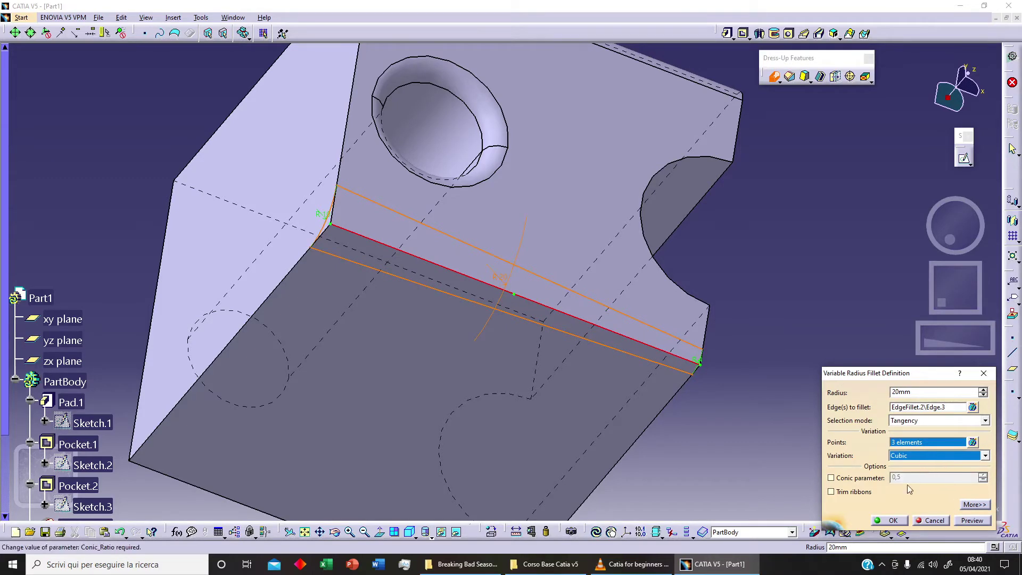
pyautogui.click(972, 520)
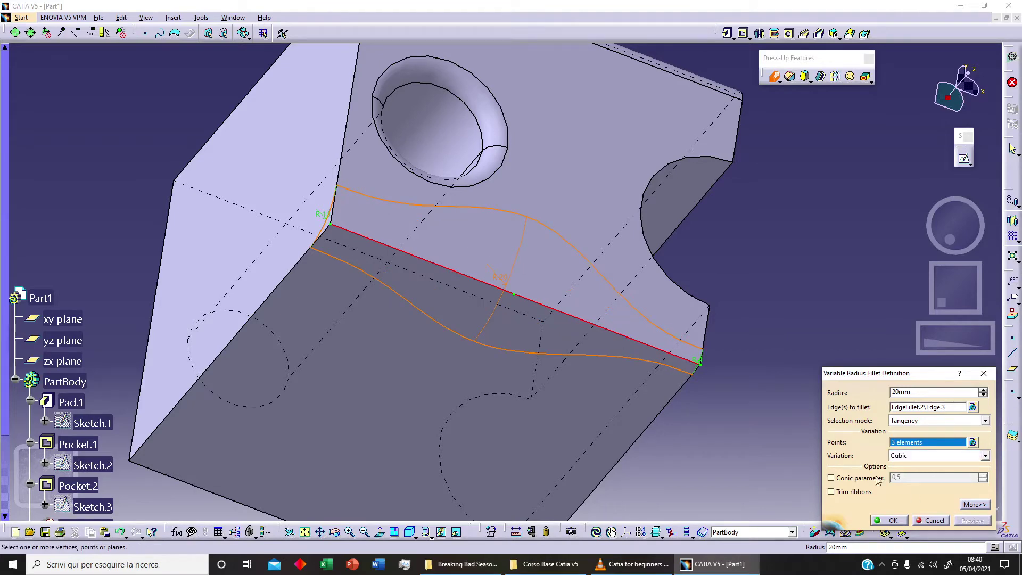
pyautogui.click(892, 520)
pyautogui.moveTo(621, 331); pyautogui.dragTo(392, 299, button='middle')
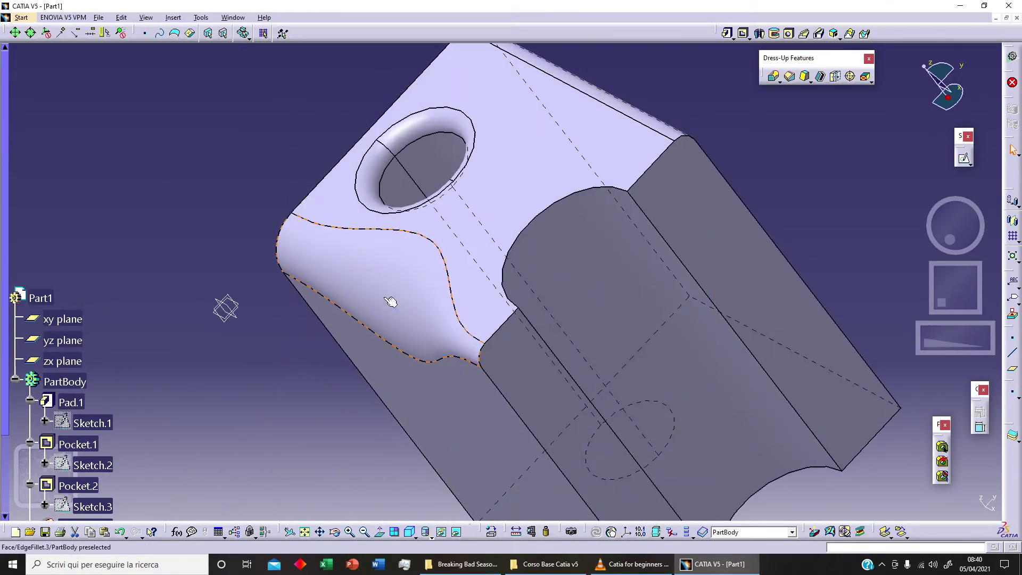
pyautogui.moveTo(444, 341); pyautogui.dragTo(467, 313, button='middle')
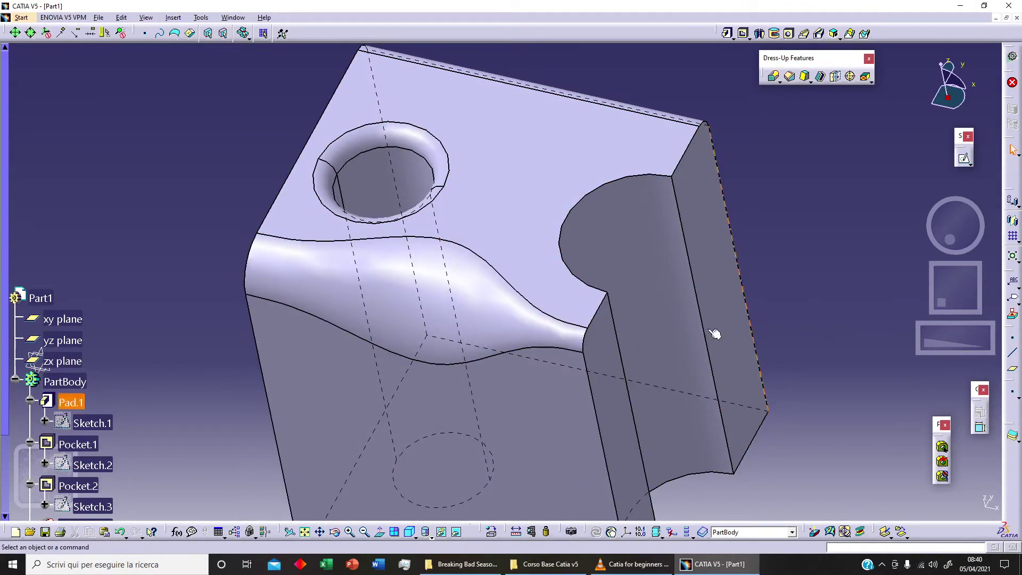
pyautogui.moveTo(394, 305); pyautogui.dragTo(660, 372, button='middle')
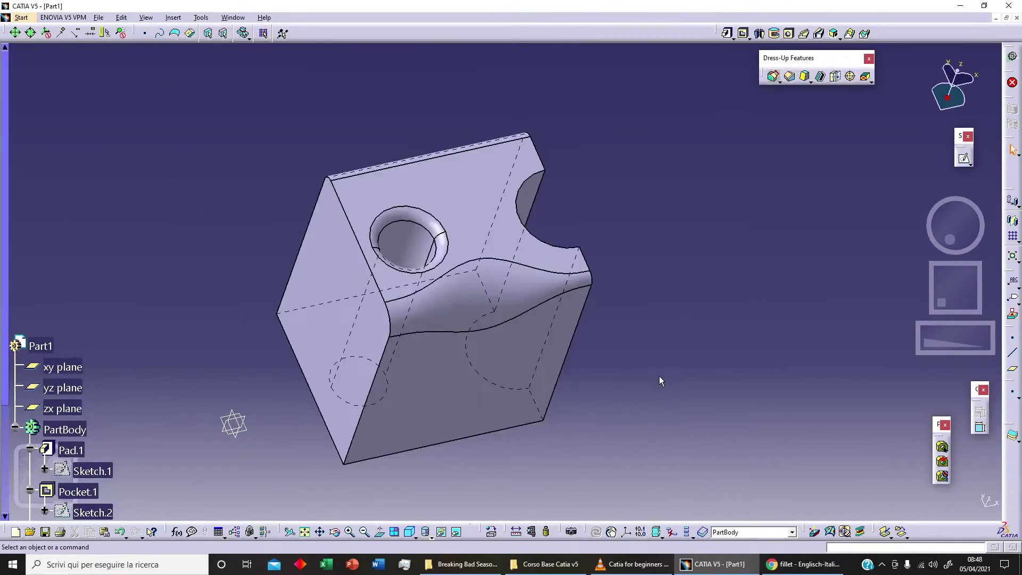
pyautogui.click(778, 81)
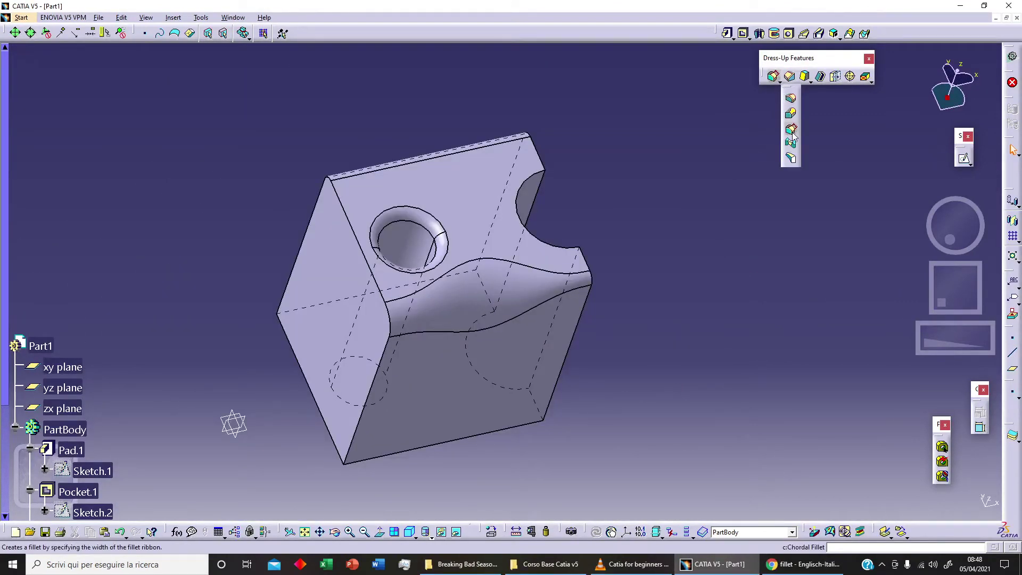
# Step: Start a chordal fillet on the pocket's curved arc edge
pyautogui.click(790, 128)
pyautogui.moveTo(702, 274); pyautogui.dragTo(687, 209, button='middle')
pyautogui.moveTo(636, 267); pyautogui.dragTo(509, 204, button='middle')
pyautogui.click(506, 204)
pyautogui.moveTo(612, 246); pyautogui.dragTo(509, 258, button='middle')
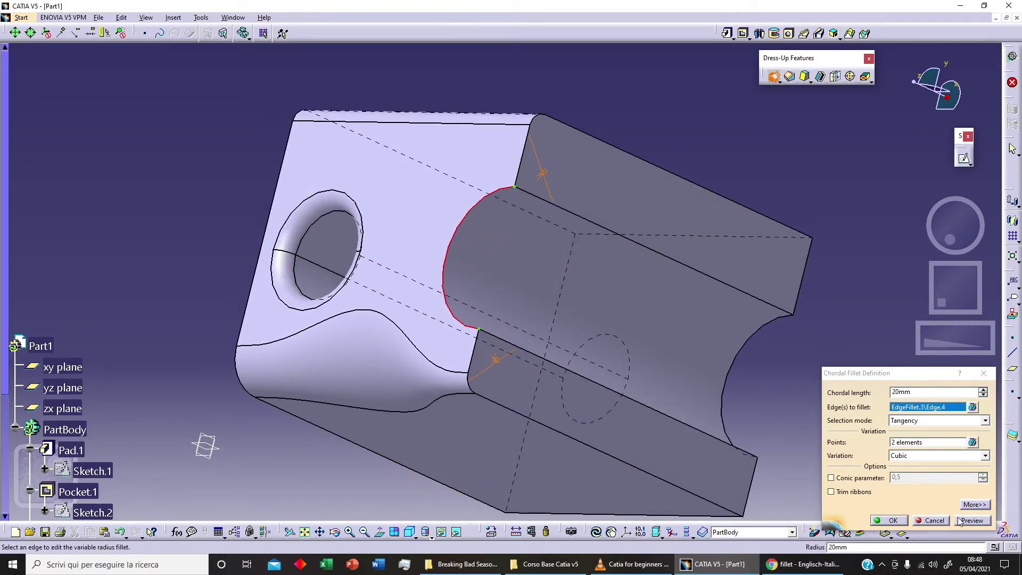
pyautogui.moveTo(543, 277); pyautogui.dragTo(523, 206, button='middle')
# Step: Lower the chordal length to 15 mm and create the chordal fillet
pyautogui.click(983, 395)
pyautogui.click(983, 395)
pyautogui.click(983, 395)
pyautogui.click(983, 394)
pyautogui.click(983, 395)
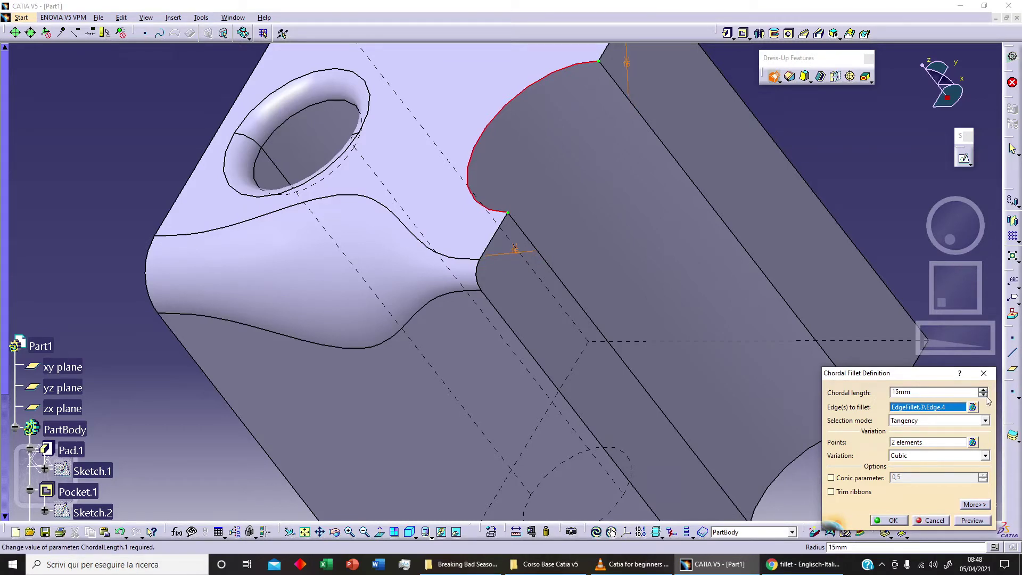
pyautogui.click(971, 520)
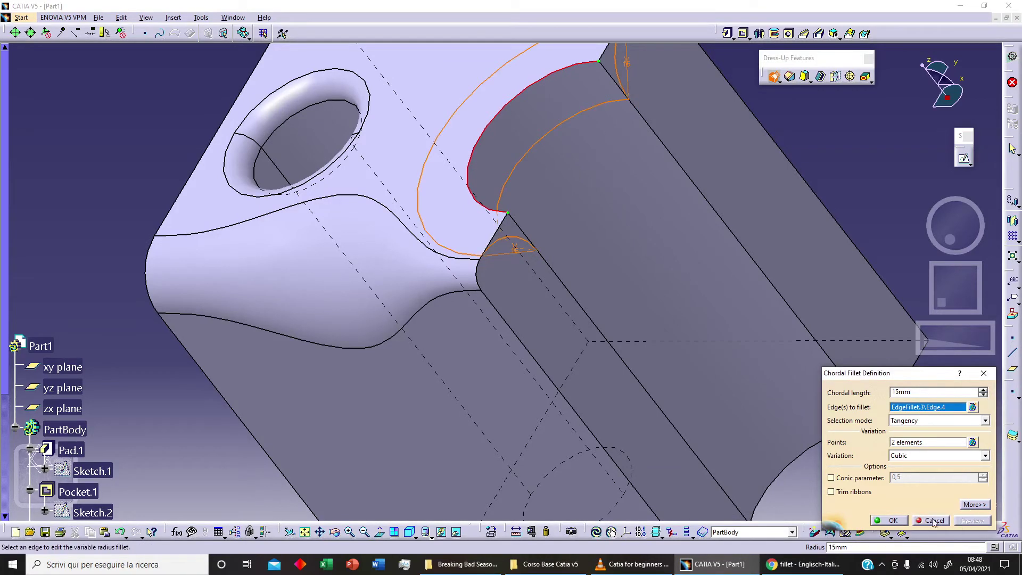
pyautogui.click(899, 520)
pyautogui.moveTo(650, 324); pyautogui.dragTo(740, 250, button='middle')
pyautogui.click(763, 208)
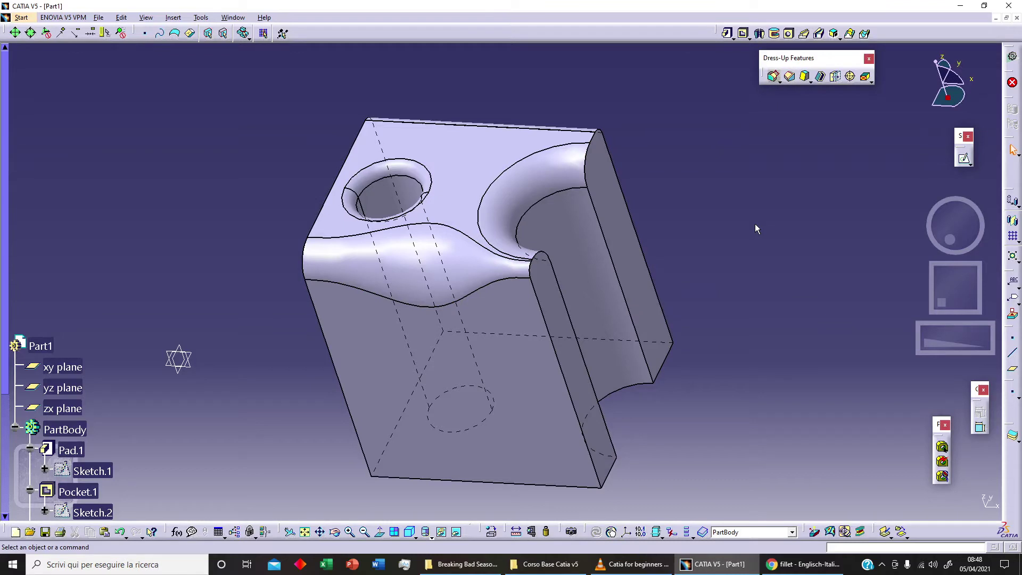
# Step: Start a face-face fillet and pick the block's bottom face
pyautogui.moveTo(752, 225); pyautogui.dragTo(719, 383, button='middle')
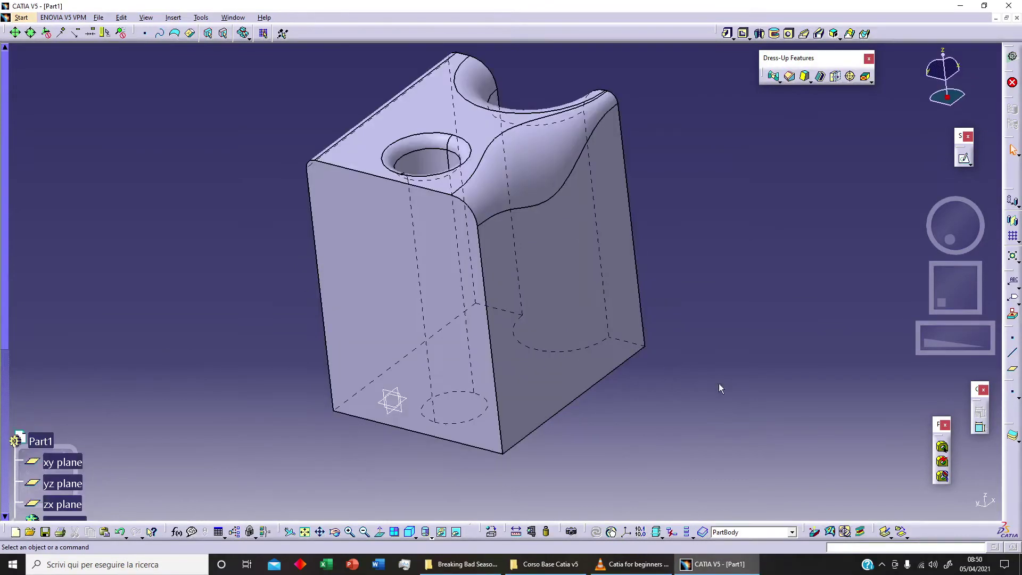
pyautogui.moveTo(543, 354); pyautogui.dragTo(495, 271, button='middle')
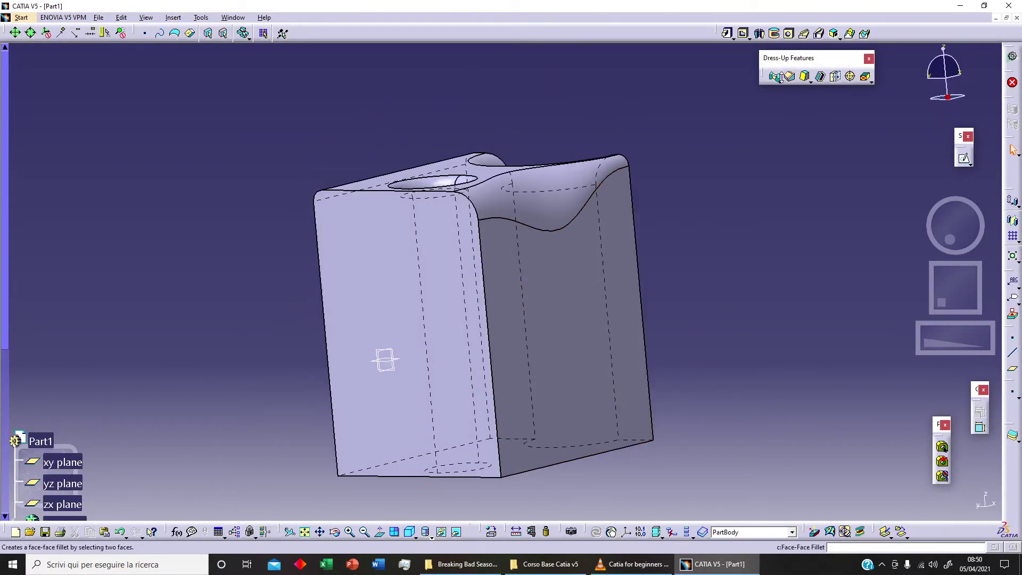
pyautogui.click(778, 80)
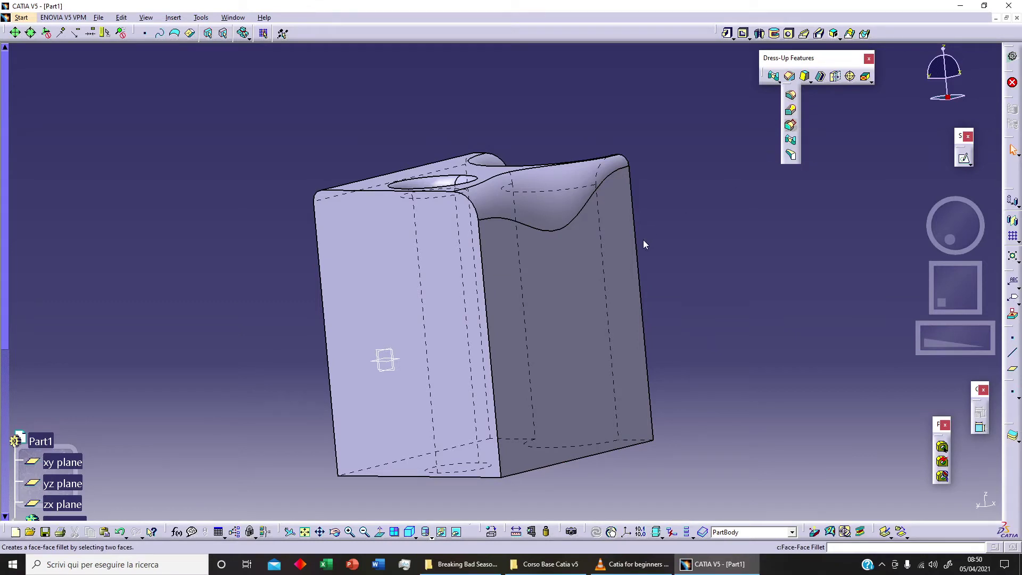
pyautogui.click(790, 140)
pyautogui.moveTo(609, 342); pyautogui.dragTo(644, 239, button='middle')
pyautogui.moveTo(612, 372); pyautogui.dragTo(637, 395, button='middle')
pyautogui.click(637, 395)
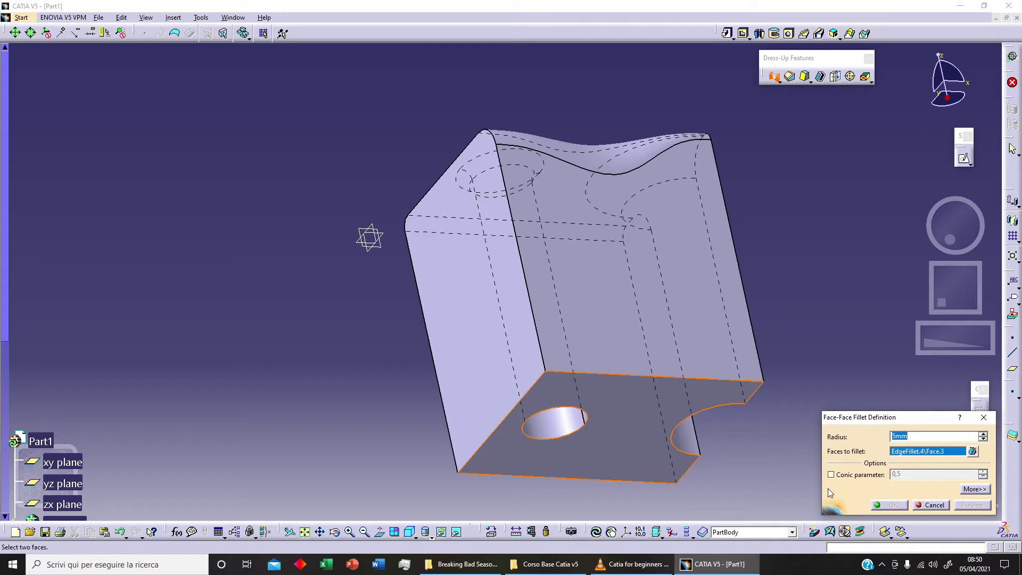
# Step: Add the rear face and create the 5 mm face-face fillet
pyautogui.moveTo(479, 378); pyautogui.dragTo(432, 344, button='middle')
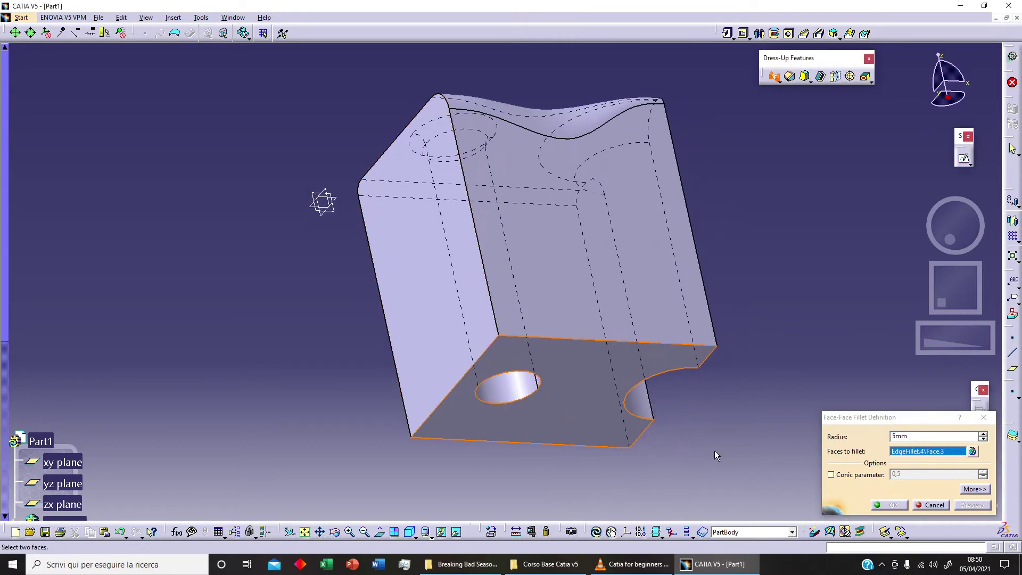
pyautogui.click(573, 315)
pyautogui.click(974, 506)
pyautogui.moveTo(727, 446); pyautogui.dragTo(587, 371, button='middle')
pyautogui.click(892, 502)
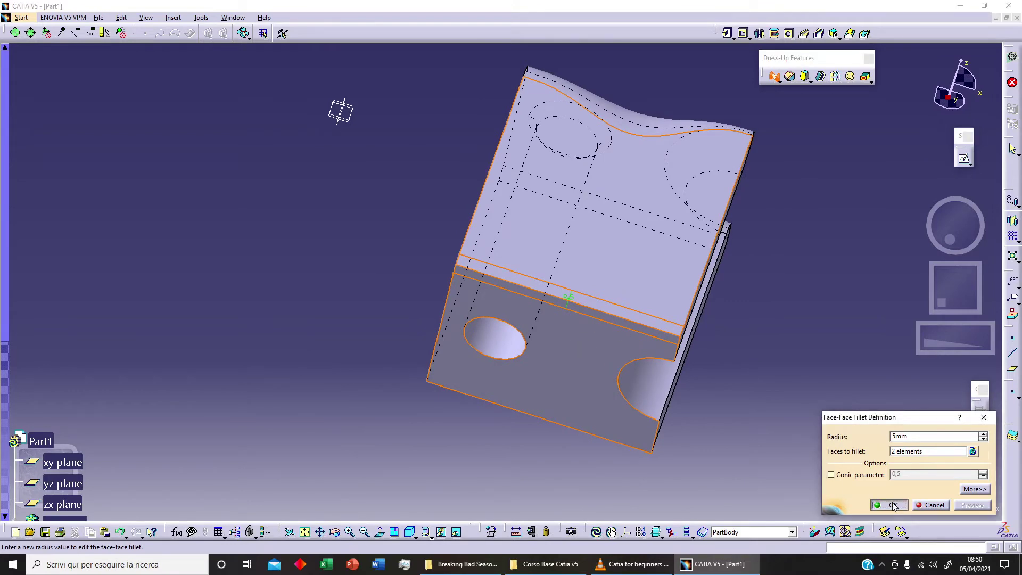
pyautogui.moveTo(603, 320); pyautogui.dragTo(566, 317, button='middle')
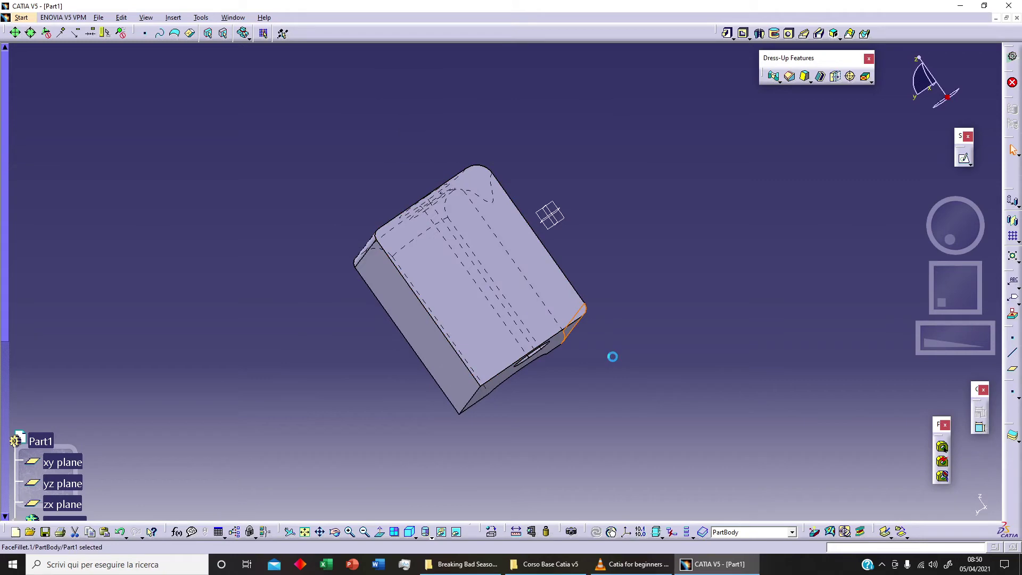
pyautogui.moveTo(705, 401); pyautogui.dragTo(588, 324, button='middle')
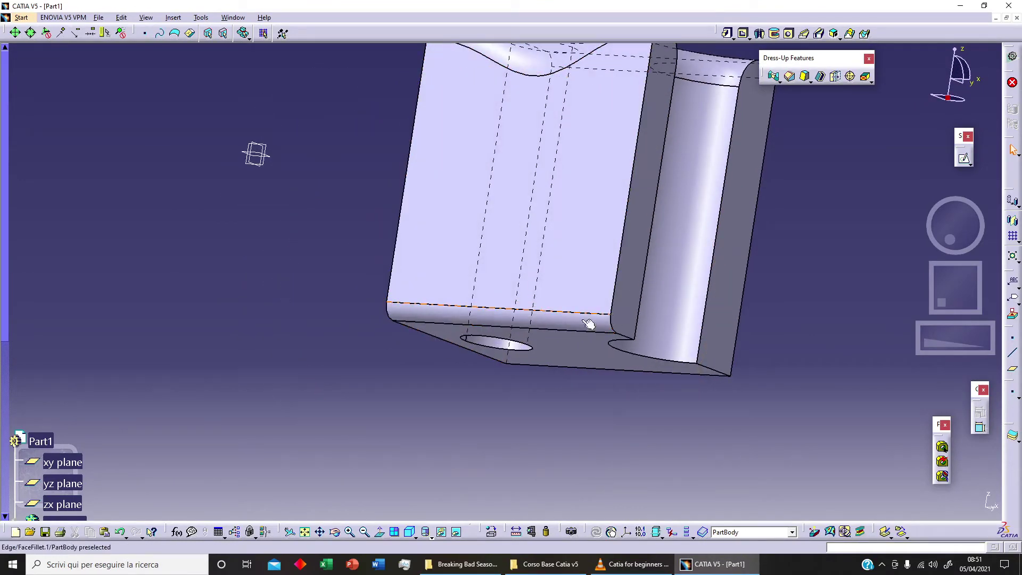
pyautogui.doubleClick(96, 413)
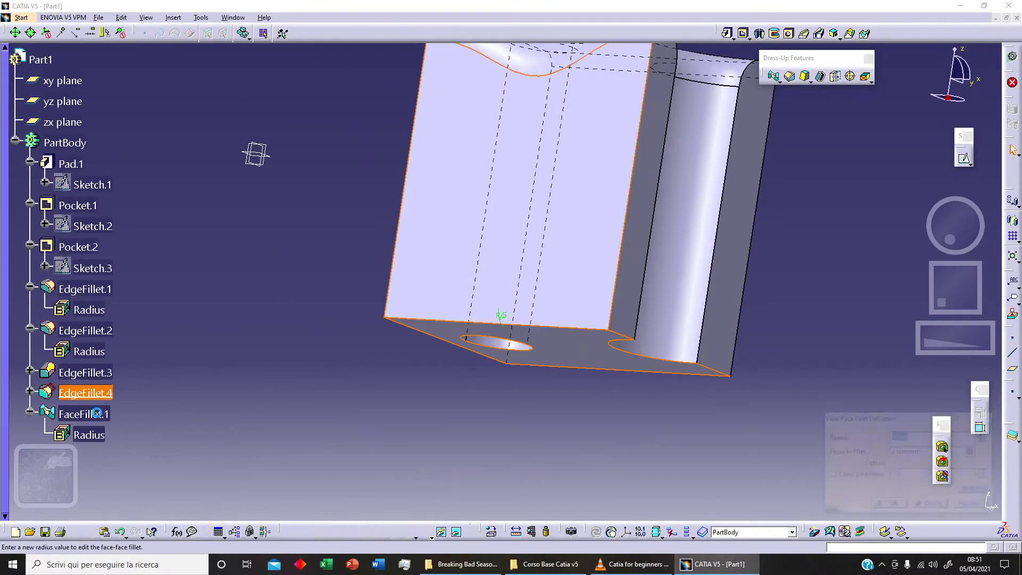
pyautogui.moveTo(460, 395); pyautogui.dragTo(531, 360, button='middle')
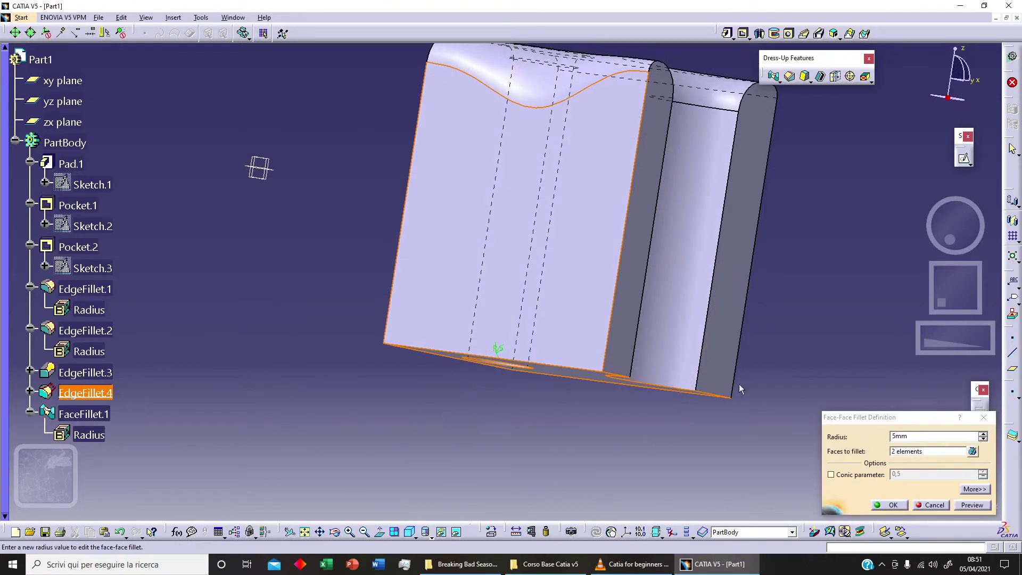
pyautogui.moveTo(607, 384); pyautogui.dragTo(556, 367, button='middle')
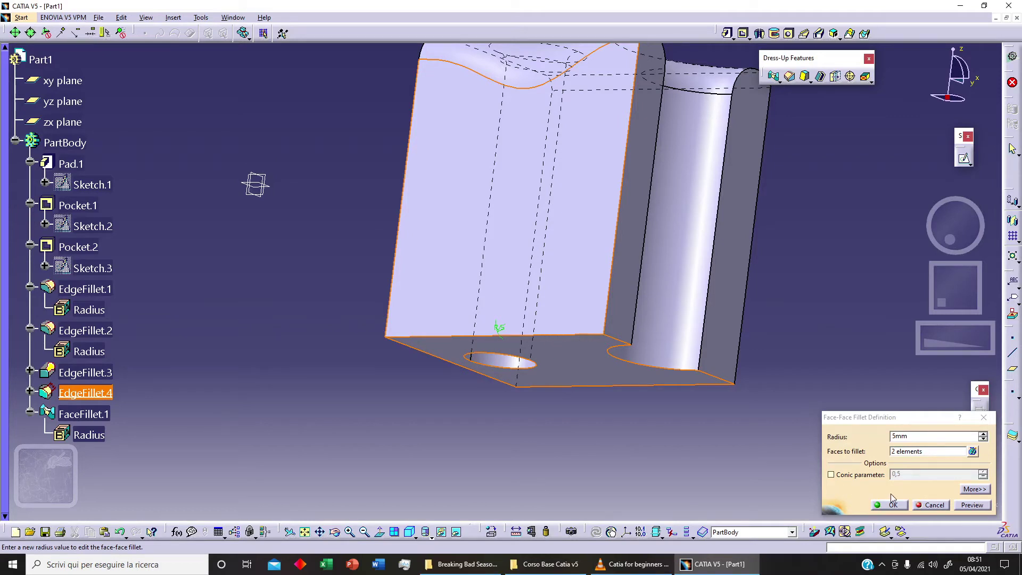
pyautogui.click(972, 505)
pyautogui.click(893, 505)
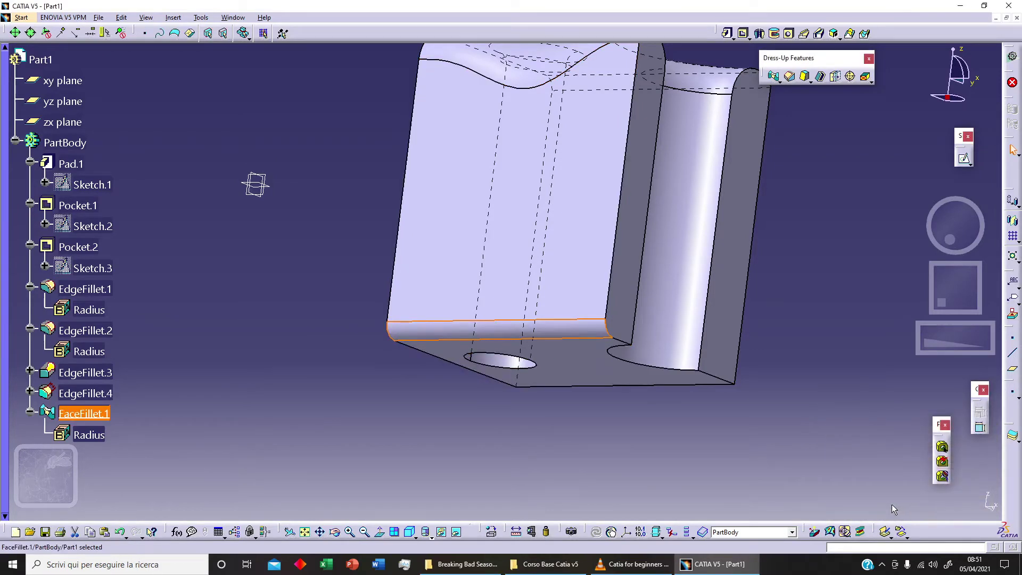
pyautogui.moveTo(280, 307); pyautogui.dragTo(649, 178, button='middle')
pyautogui.click(778, 81)
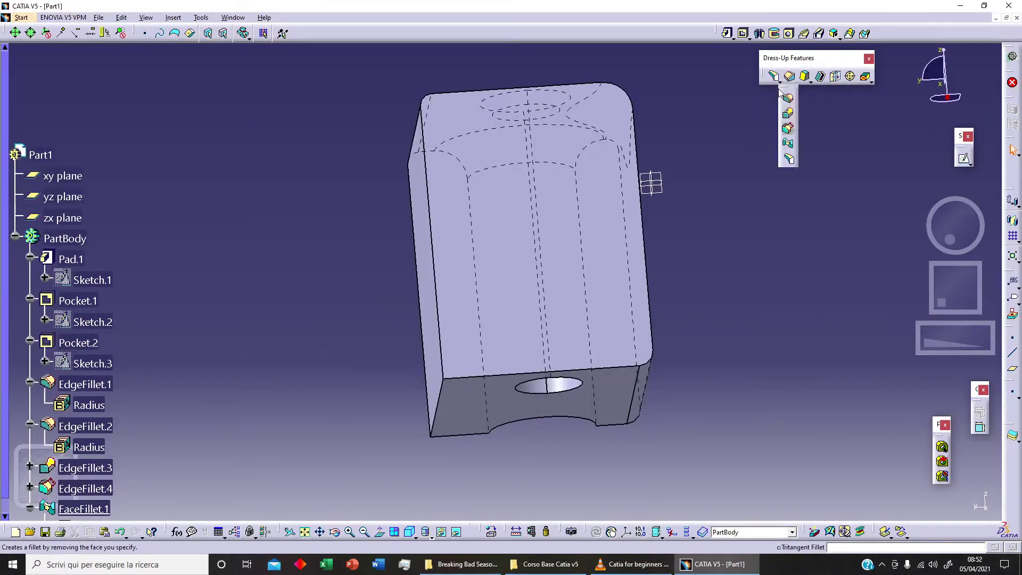
pyautogui.moveTo(672, 188); pyautogui.dragTo(643, 251, button='middle')
pyautogui.moveTo(589, 305); pyautogui.dragTo(482, 429, button='middle')
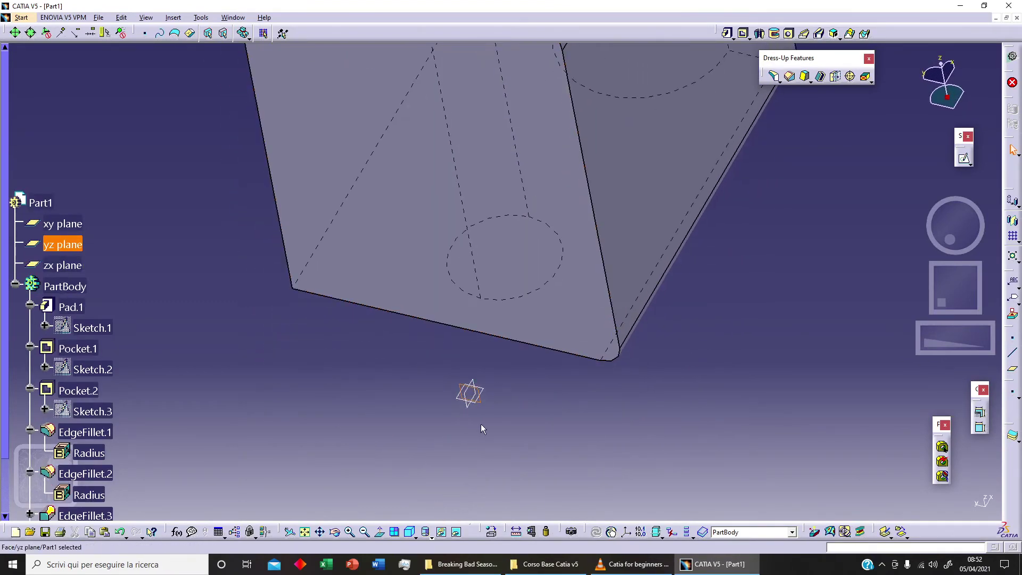
# Step: Sketch a rectangle on the xy plane with one corner at the origin, beside the block
pyautogui.click(471, 393)
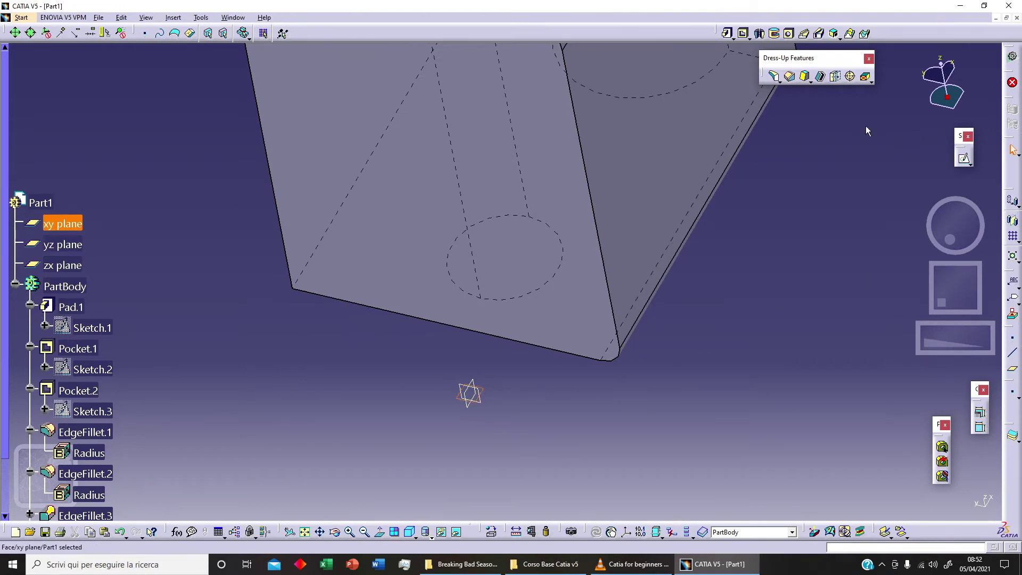
pyautogui.click(964, 158)
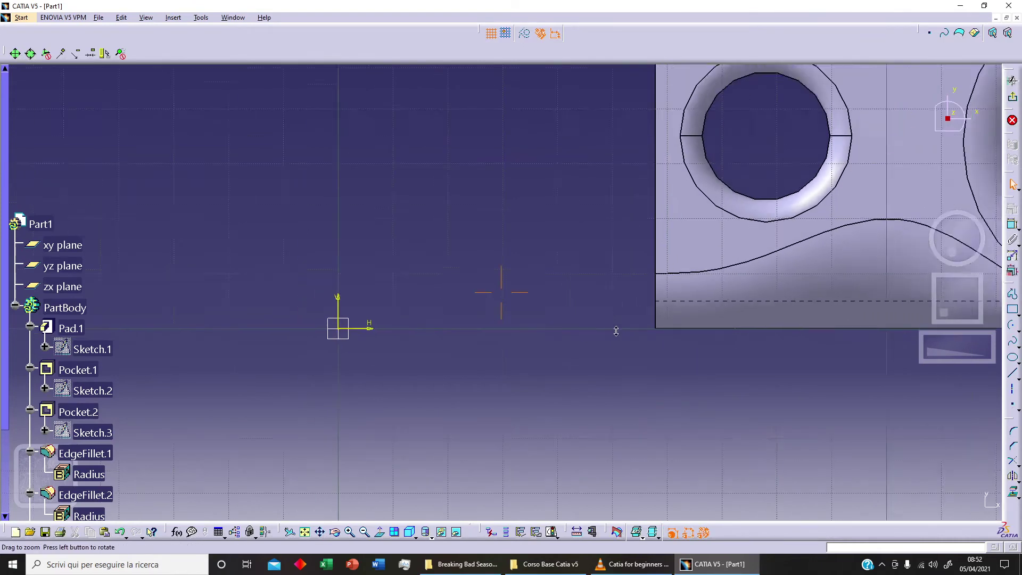
pyautogui.click(1013, 293)
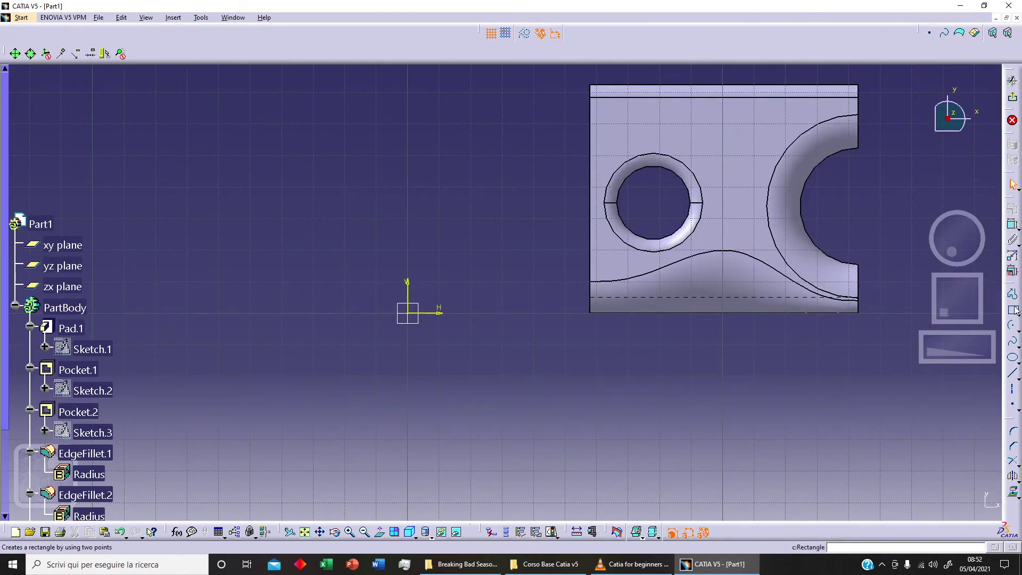
pyautogui.click(408, 313)
pyautogui.click(87, 109)
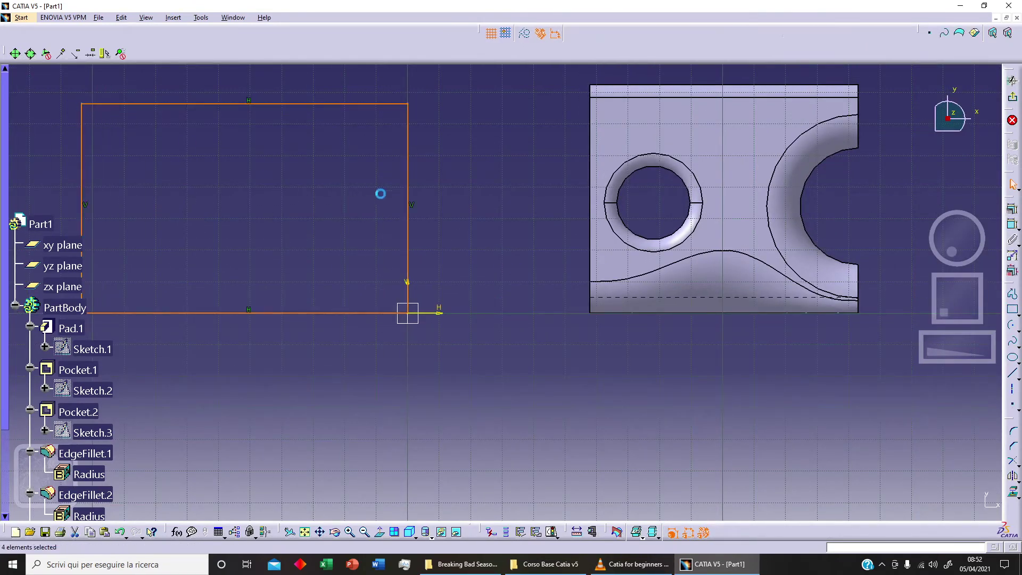
pyautogui.click(1012, 97)
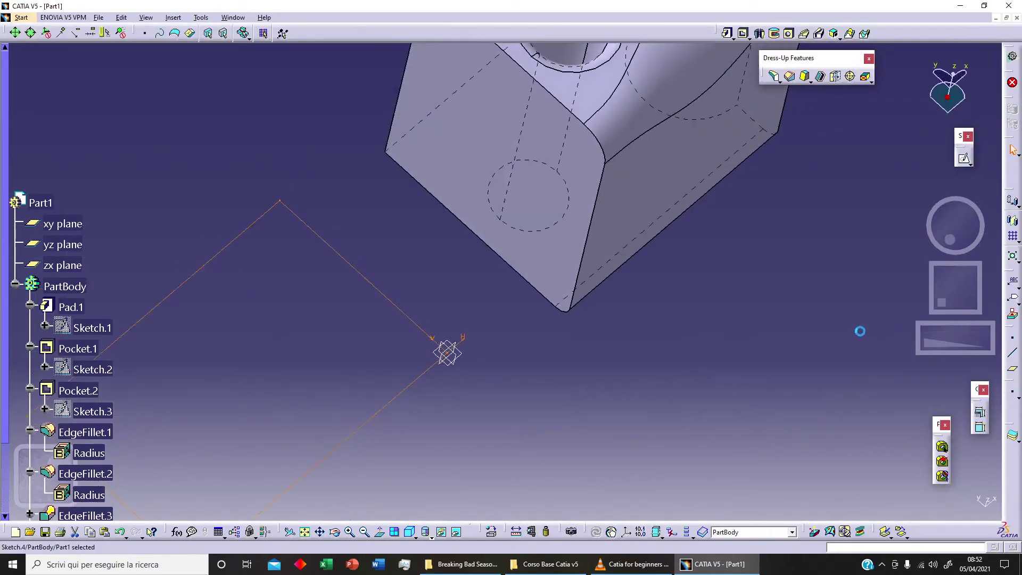
# Step: Pad Sketch.4 with a length of 20 to create the second box, Pad.2
pyautogui.click(727, 33)
pyautogui.write('2')
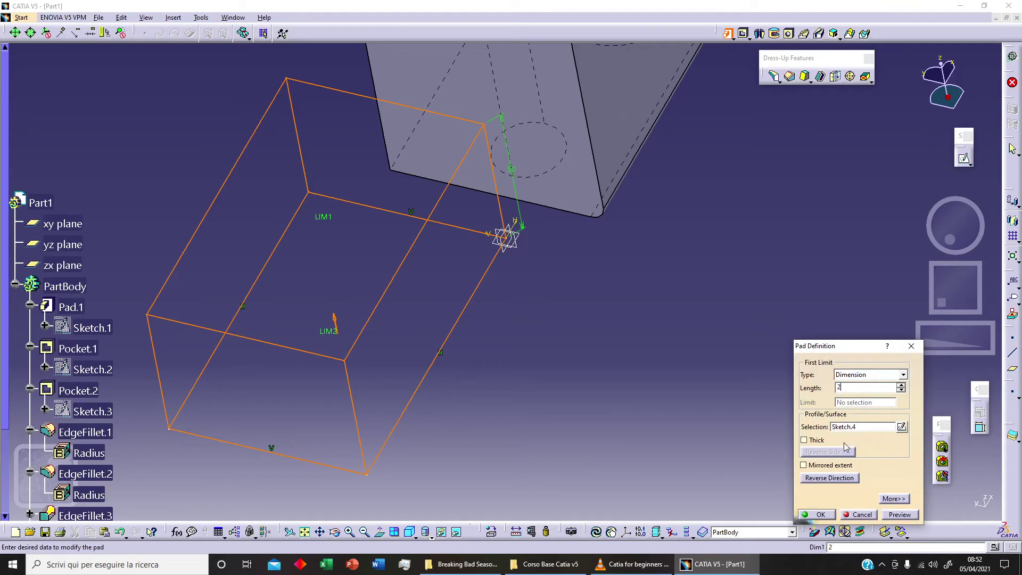
pyautogui.write('0mm')
pyautogui.click(817, 514)
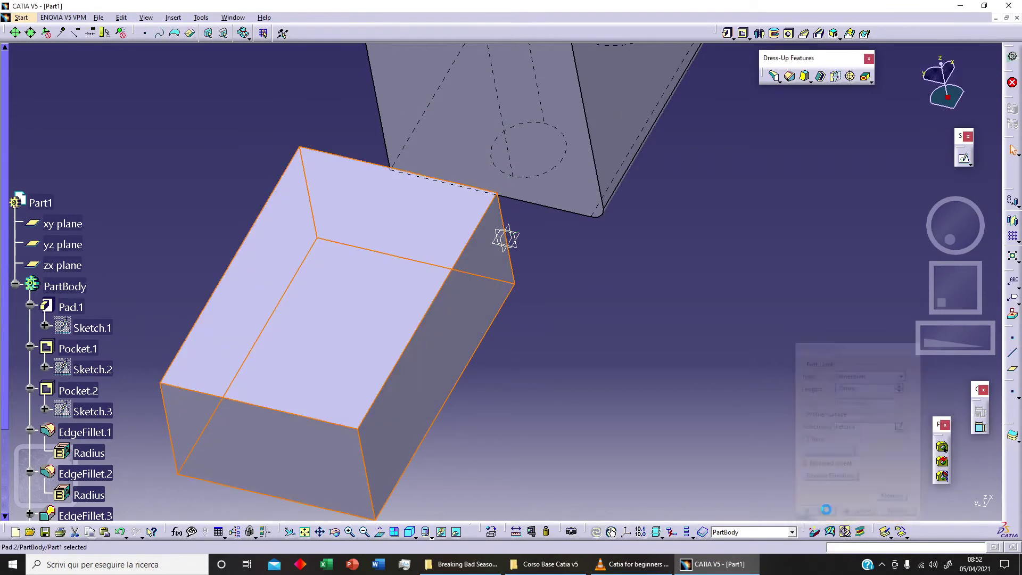
# Step: Replace the box's top face with a tritangent fillet between two opposite sides, then select TritangentFillet.1
pyautogui.click(775, 78)
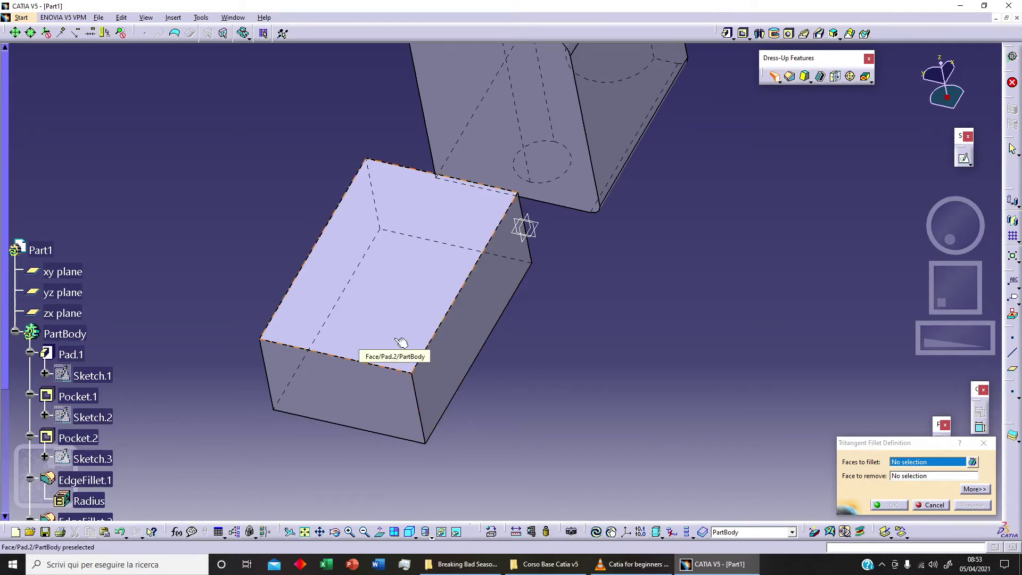
pyautogui.click(431, 388)
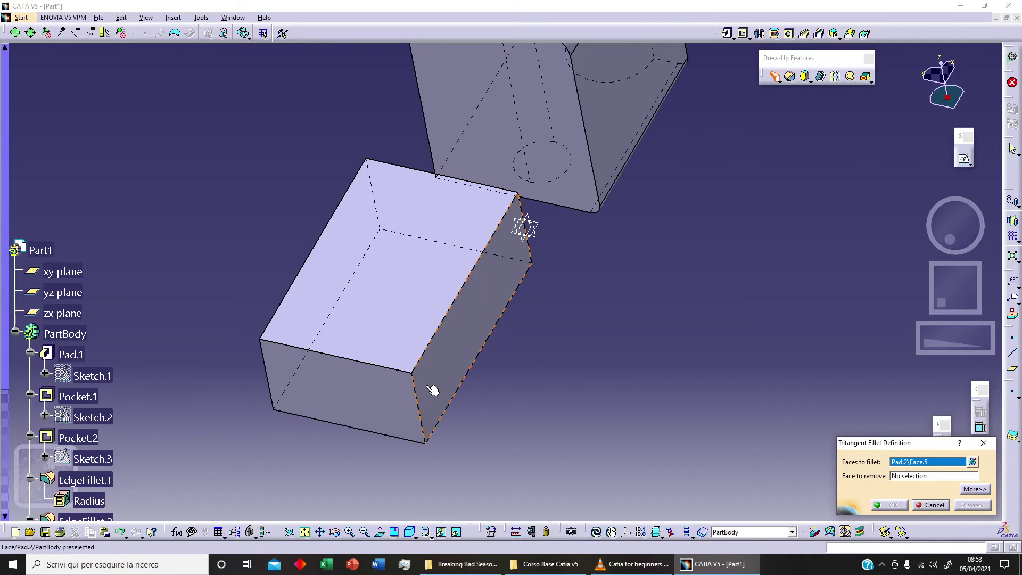
pyautogui.click(409, 396)
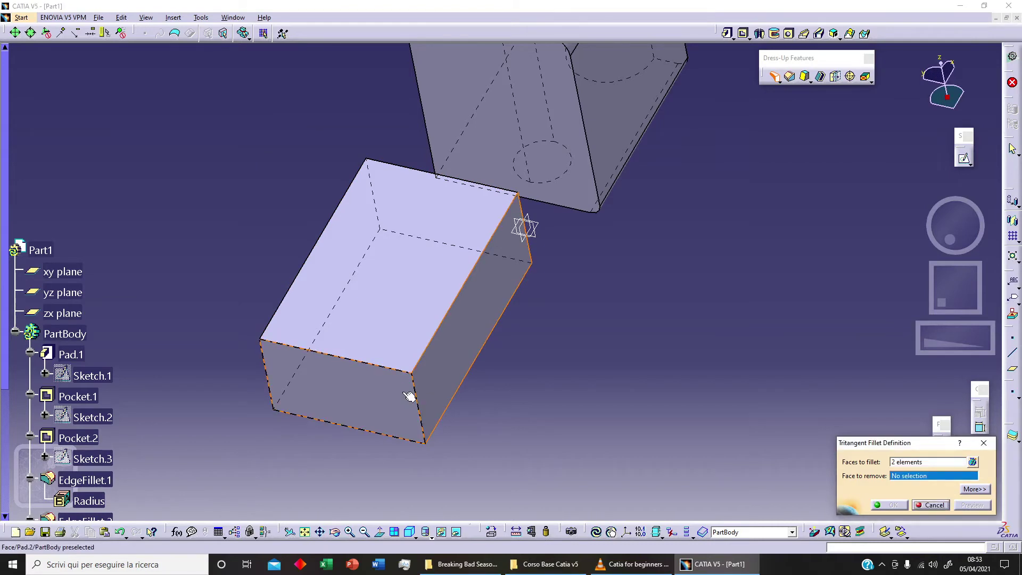
pyautogui.click(415, 350)
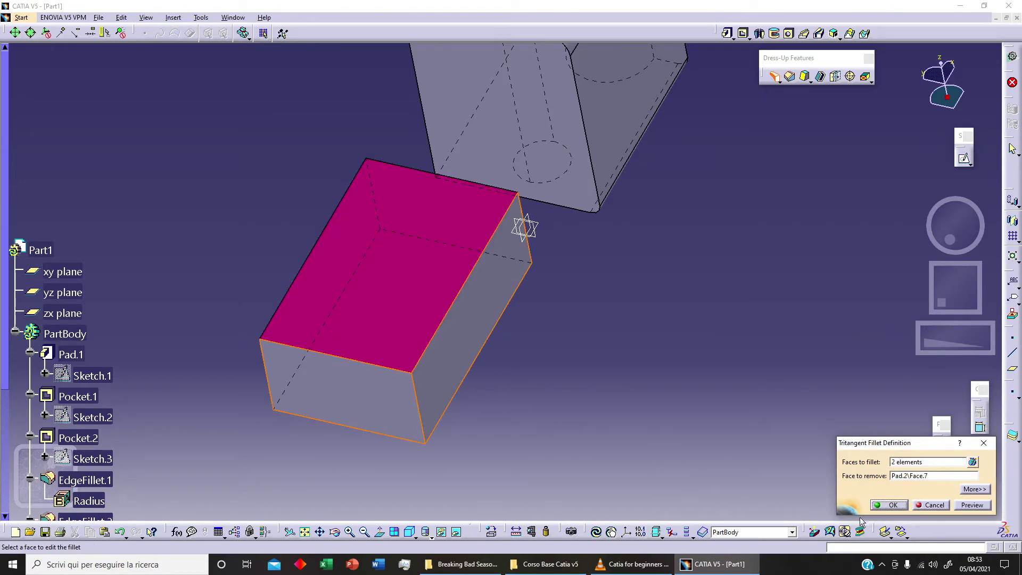
pyautogui.click(968, 505)
pyautogui.click(889, 505)
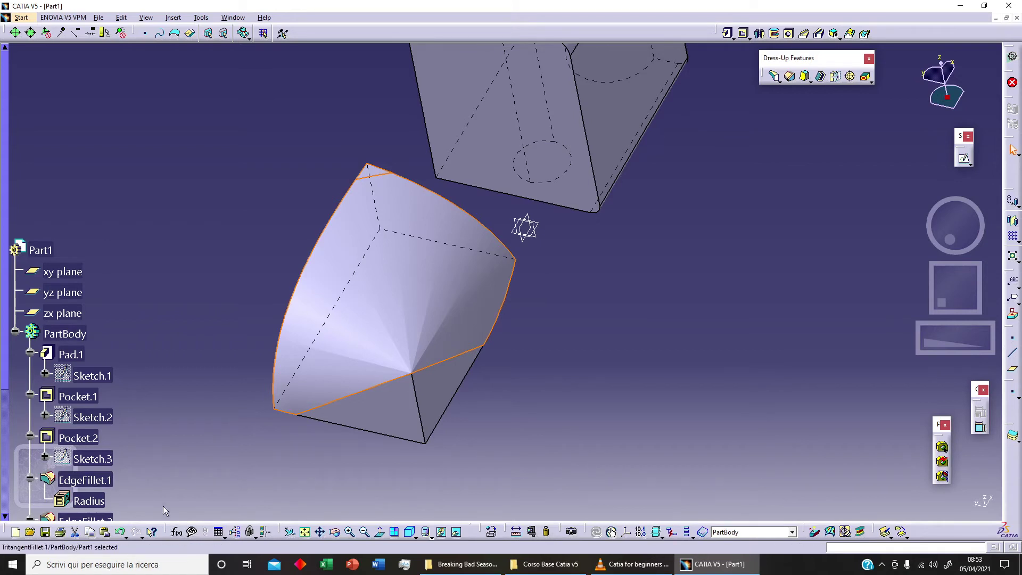
pyautogui.scroll(-5, 102, 411)
pyautogui.click(103, 357)
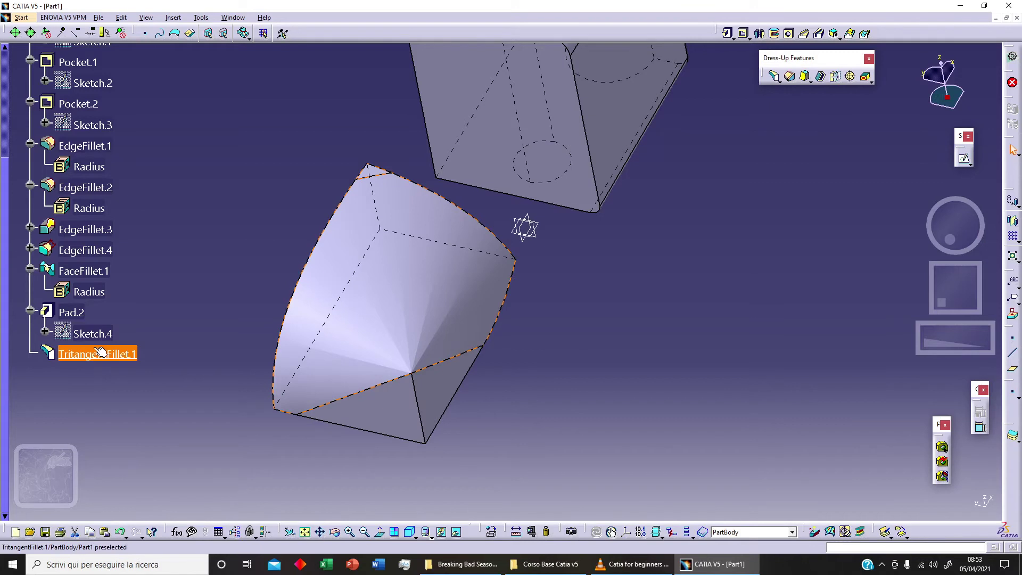
pyautogui.doubleClick(388, 173)
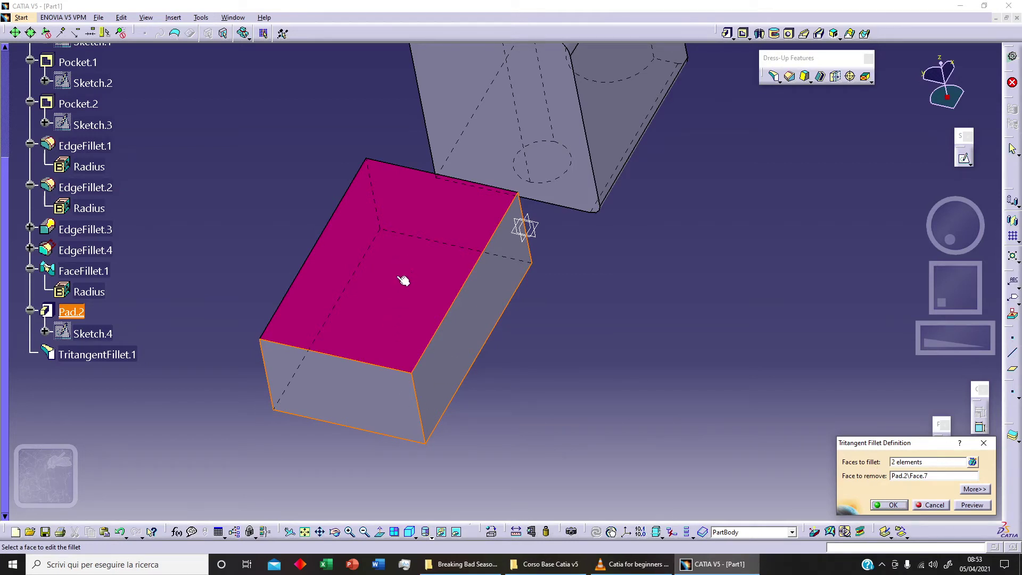
pyautogui.click(973, 506)
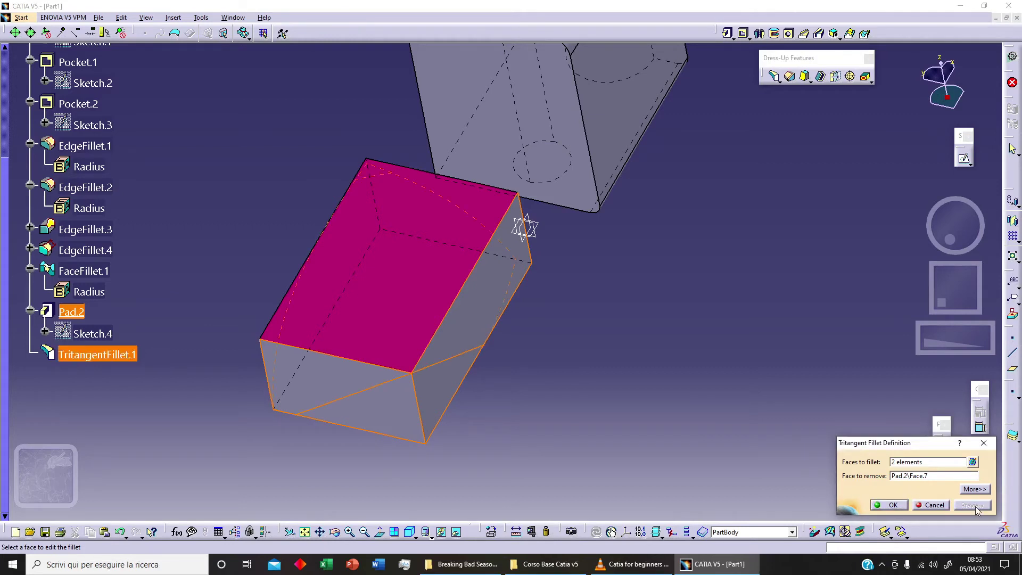
pyautogui.click(896, 508)
pyautogui.moveTo(399, 406); pyautogui.dragTo(484, 418, button='middle')
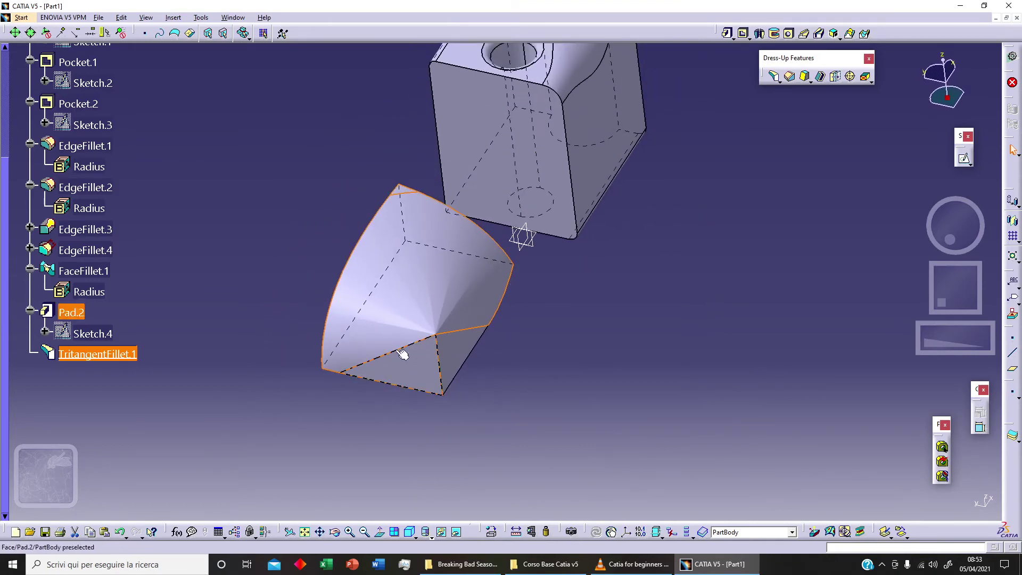
pyautogui.doubleClick(117, 359)
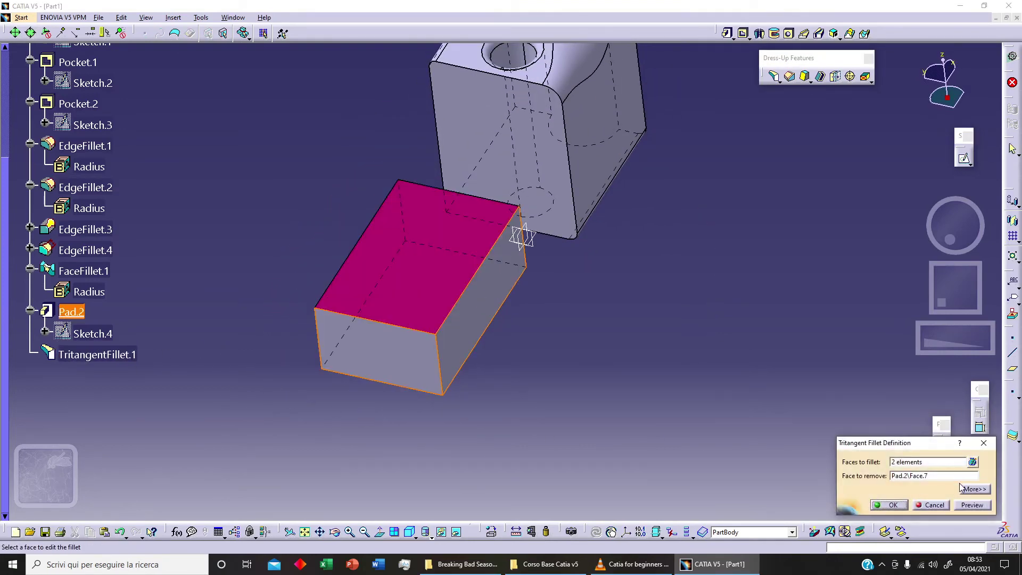
pyautogui.moveTo(929, 448); pyautogui.dragTo(924, 436)
pyautogui.moveTo(481, 361); pyautogui.dragTo(495, 372, button='middle')
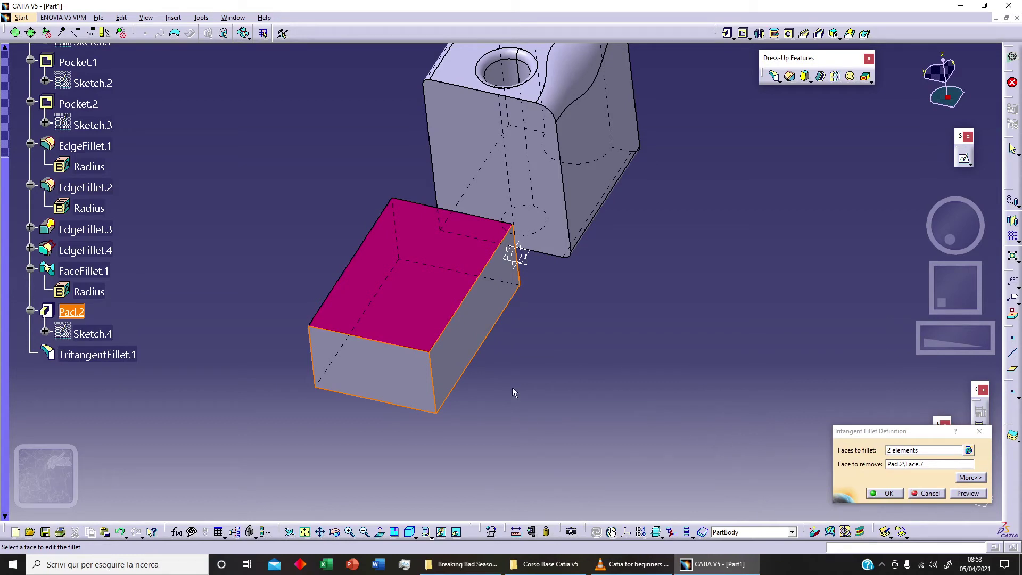
pyautogui.moveTo(539, 370); pyautogui.dragTo(595, 393, button='middle')
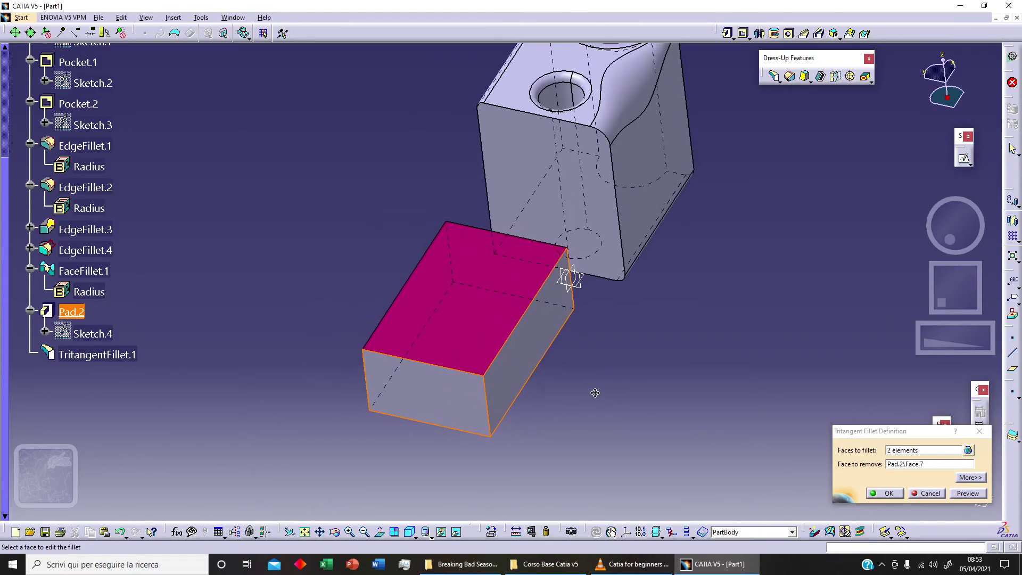
pyautogui.click(967, 494)
pyautogui.click(888, 493)
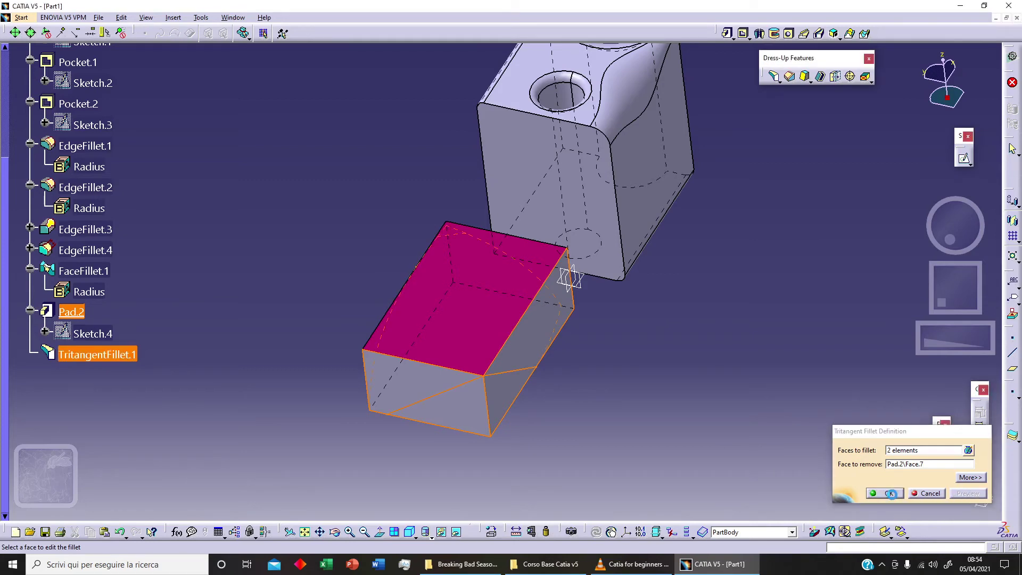
pyautogui.moveTo(676, 333); pyautogui.dragTo(548, 333, button='middle')
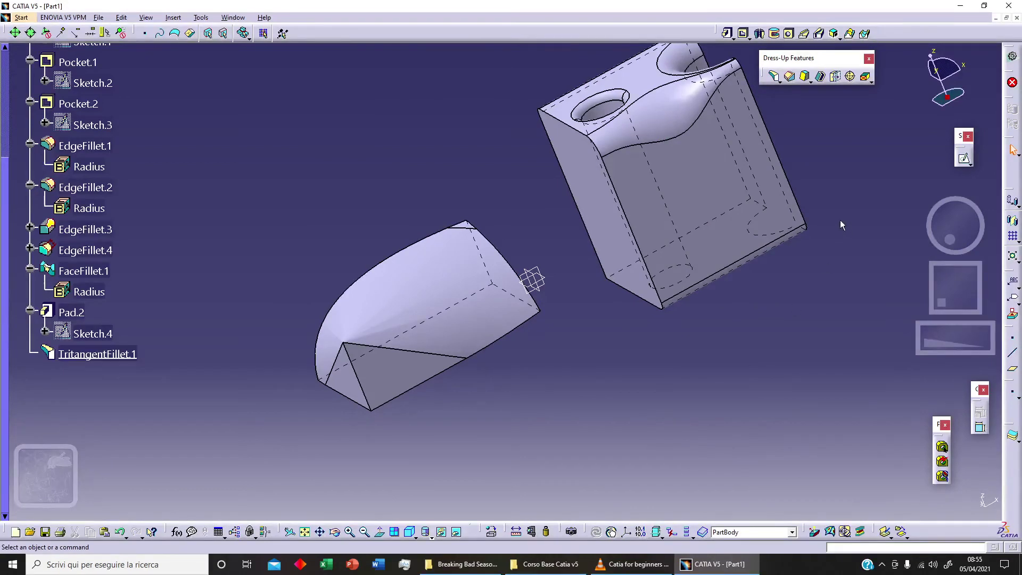
# Step: Chamfer the edge between the fillet surface and the box side at 4 mm, 45°
pyautogui.click(792, 77)
pyautogui.moveTo(646, 332); pyautogui.dragTo(568, 267, button='middle')
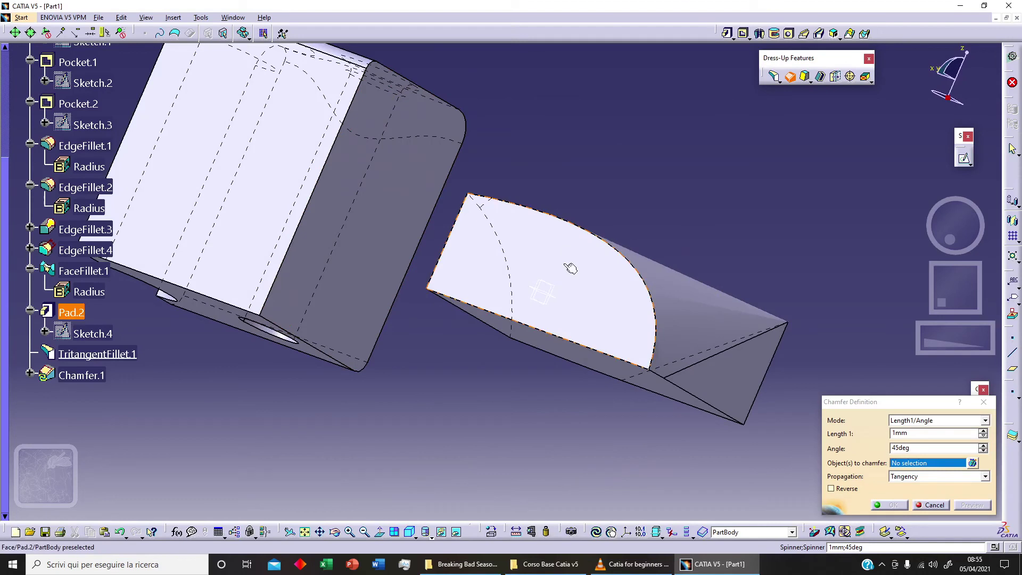
pyautogui.click(597, 352)
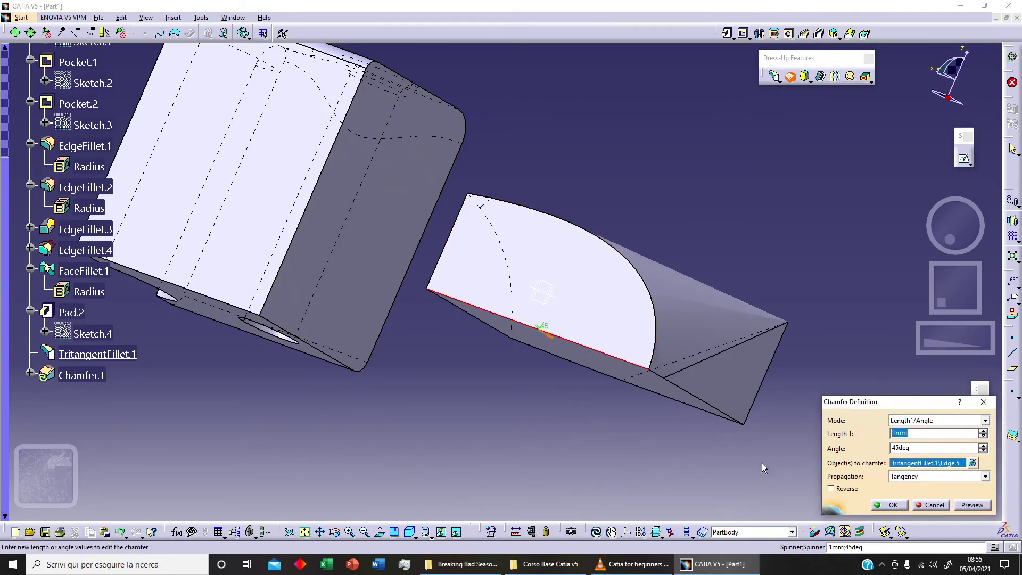
pyautogui.write('4')
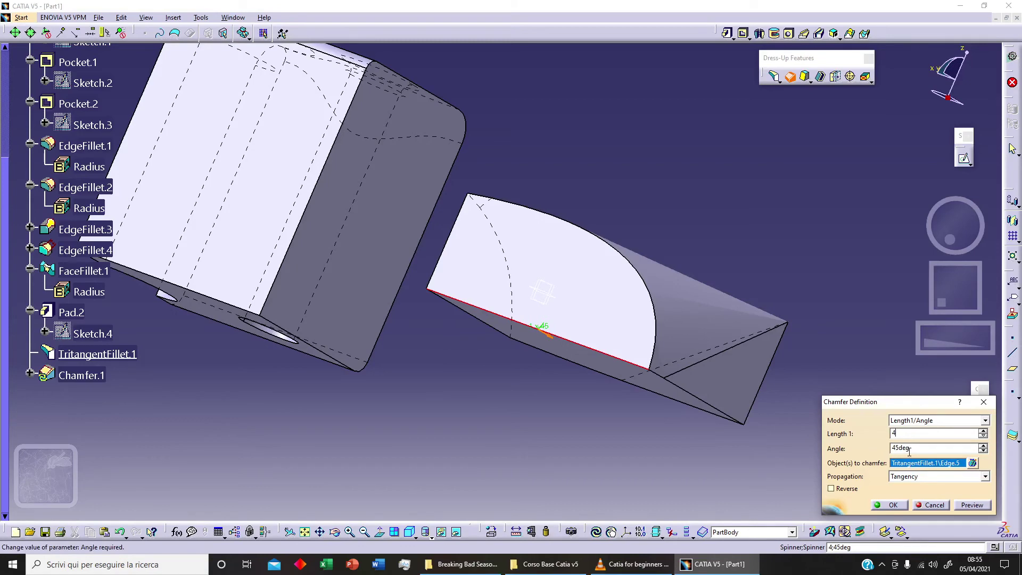
pyautogui.press('Return')
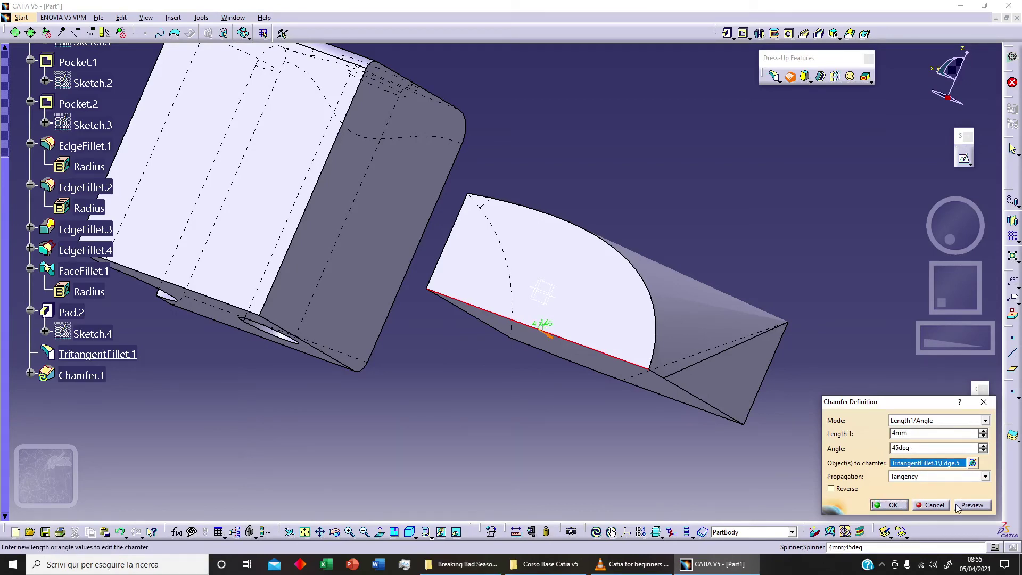
pyautogui.click(897, 508)
pyautogui.moveTo(503, 367); pyautogui.dragTo(588, 391, button='middle')
pyautogui.moveTo(544, 367); pyautogui.dragTo(455, 248, button='middle')
# Step: Chamfer all edges around one side face of the original block at 4 mm × 45°
pyautogui.click(534, 310)
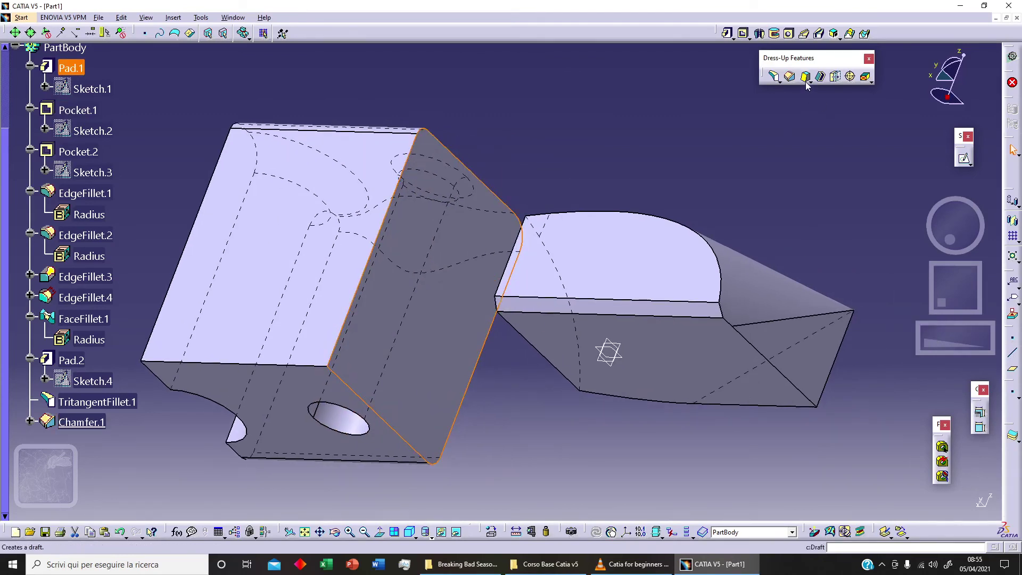
pyautogui.click(790, 78)
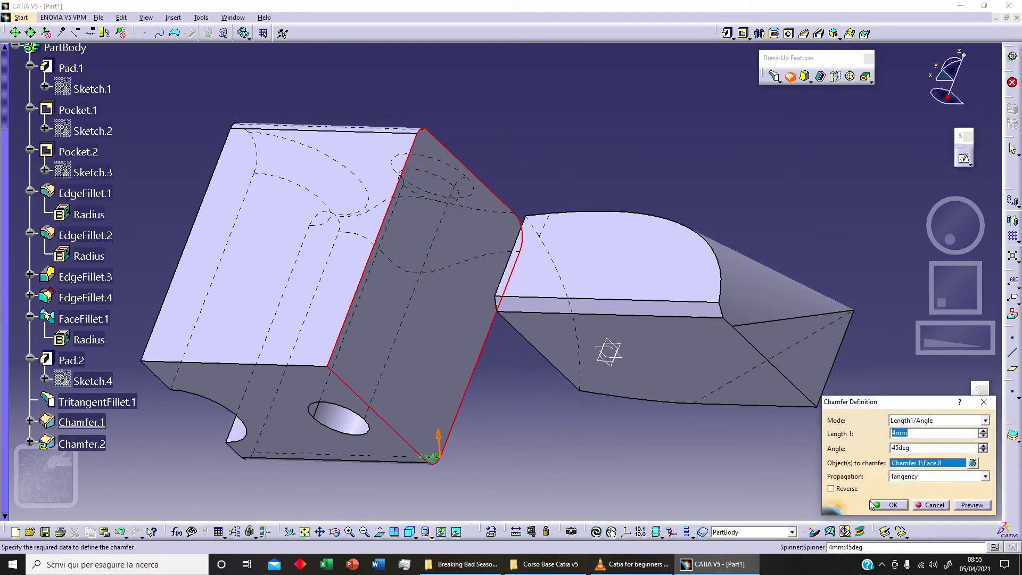
pyautogui.click(965, 507)
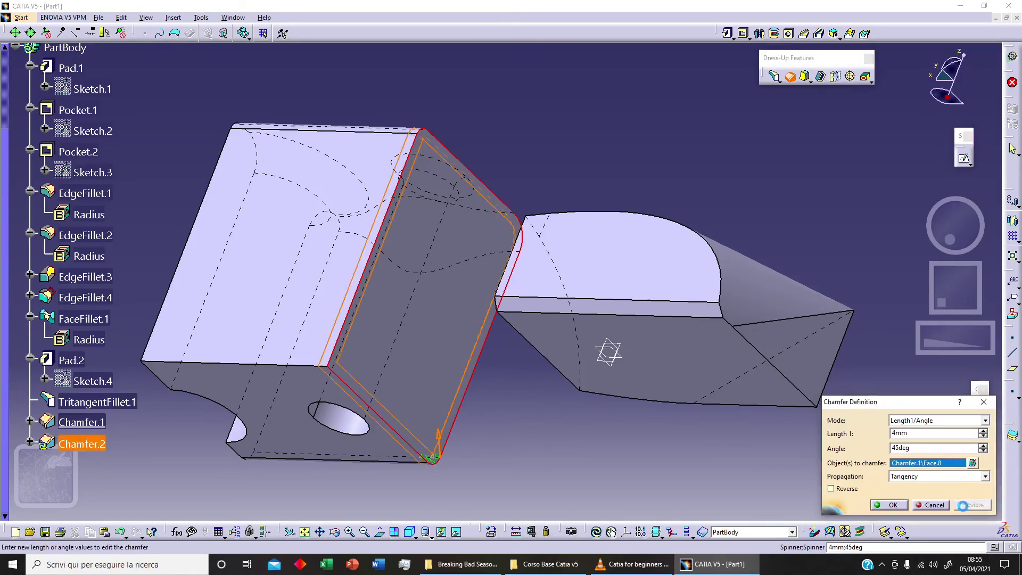
pyautogui.click(900, 506)
pyautogui.moveTo(474, 233); pyautogui.dragTo(538, 223, button='middle')
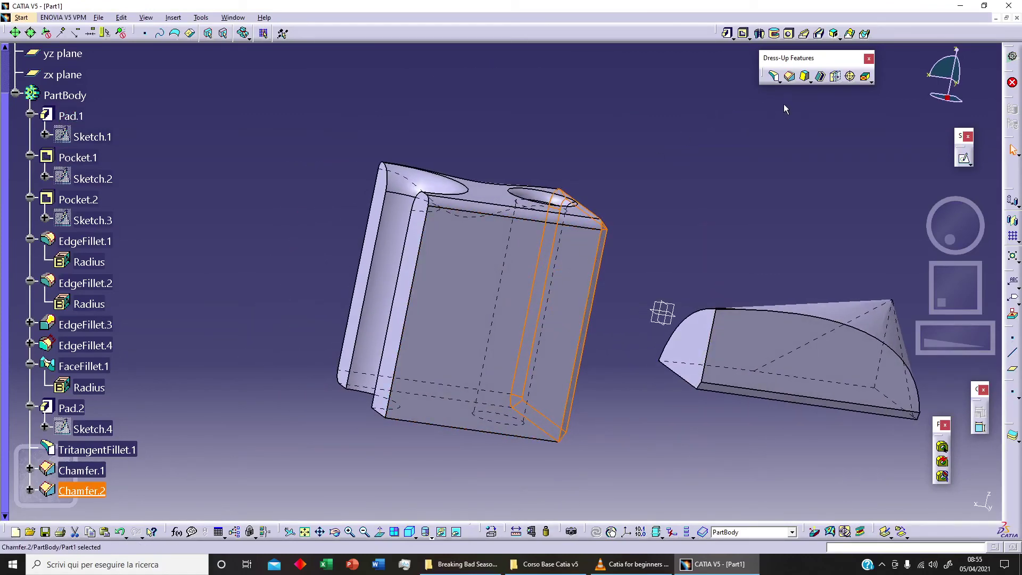
pyautogui.moveTo(551, 221); pyautogui.dragTo(433, 285, button='middle')
pyautogui.moveTo(714, 187); pyautogui.dragTo(692, 249, button='middle')
pyautogui.moveTo(562, 199); pyautogui.dragTo(567, 232, button='middle')
pyautogui.moveTo(612, 285); pyautogui.dragTo(177, 471, button='middle')
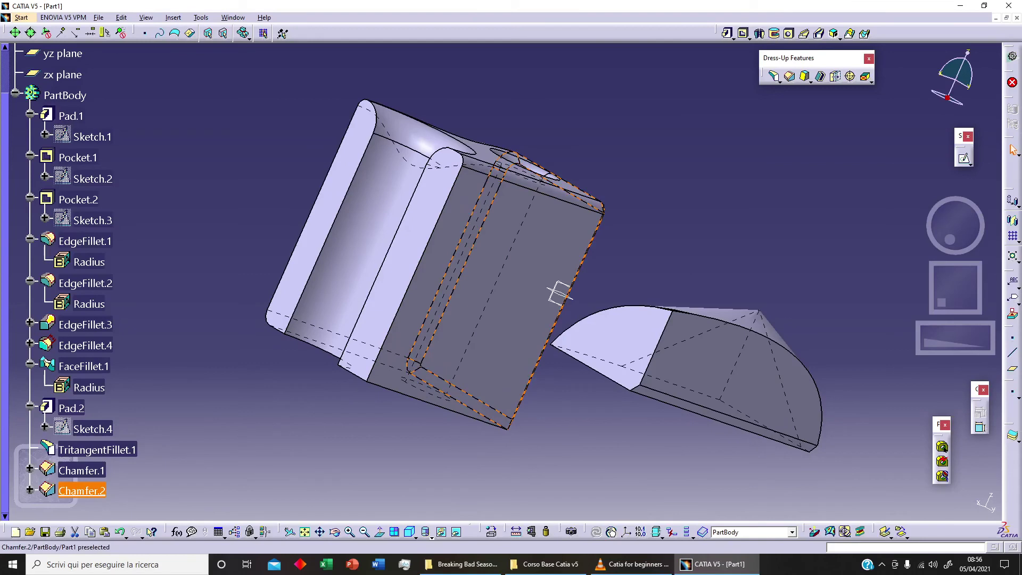
# Step: Redefine Chamfer.2 with a 60° angle, keeping its 4 mm length
pyautogui.doubleClick(89, 488)
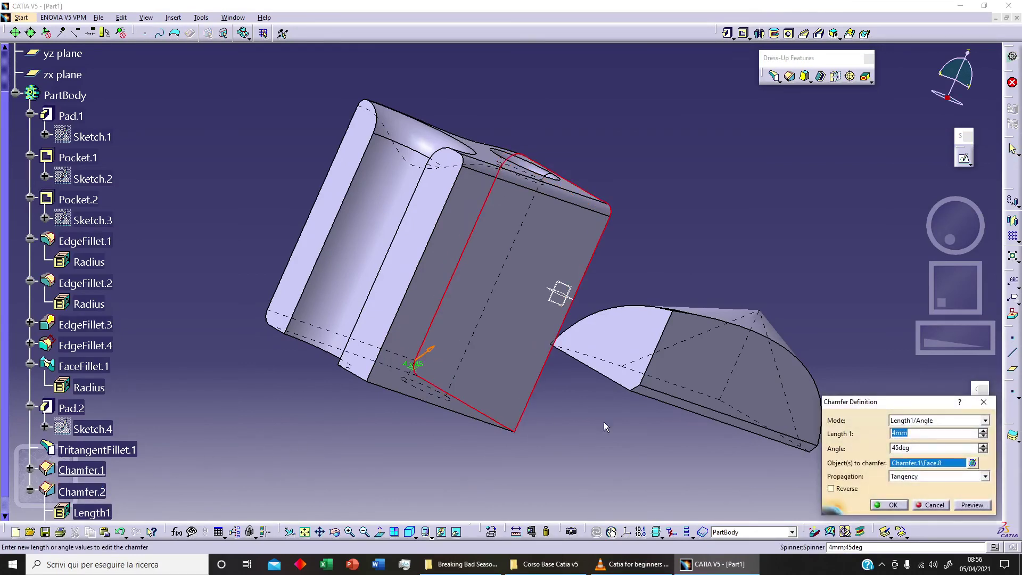
pyautogui.write('60')
pyautogui.press('Return')
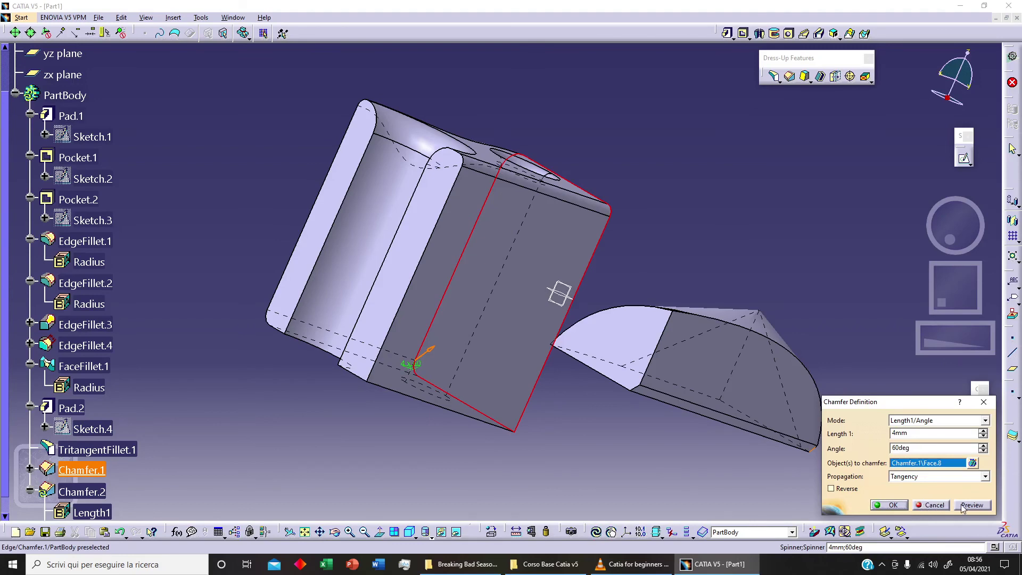
pyautogui.click(893, 508)
pyautogui.moveTo(479, 373); pyautogui.dragTo(538, 254, button='middle')
pyautogui.click(566, 273)
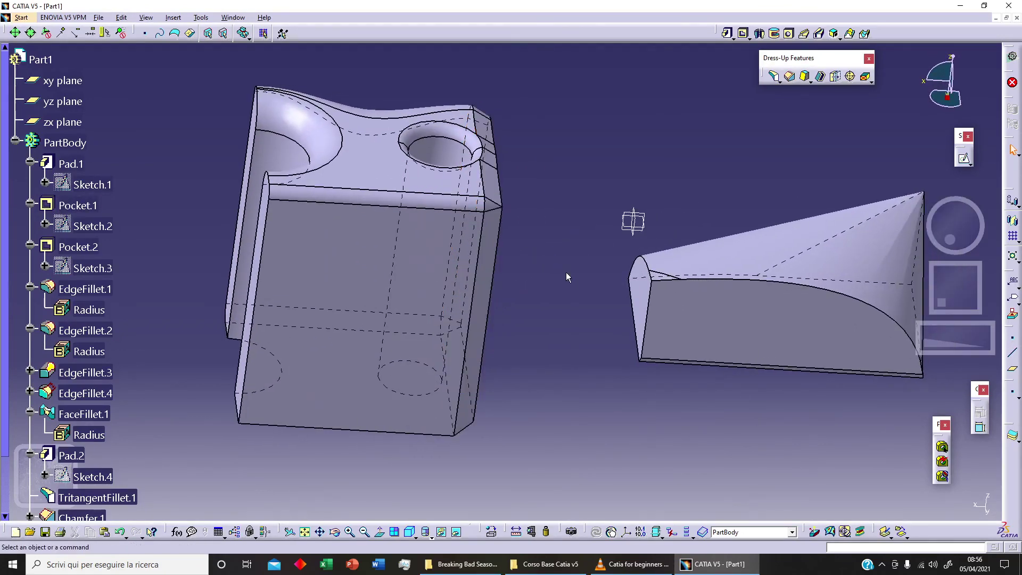